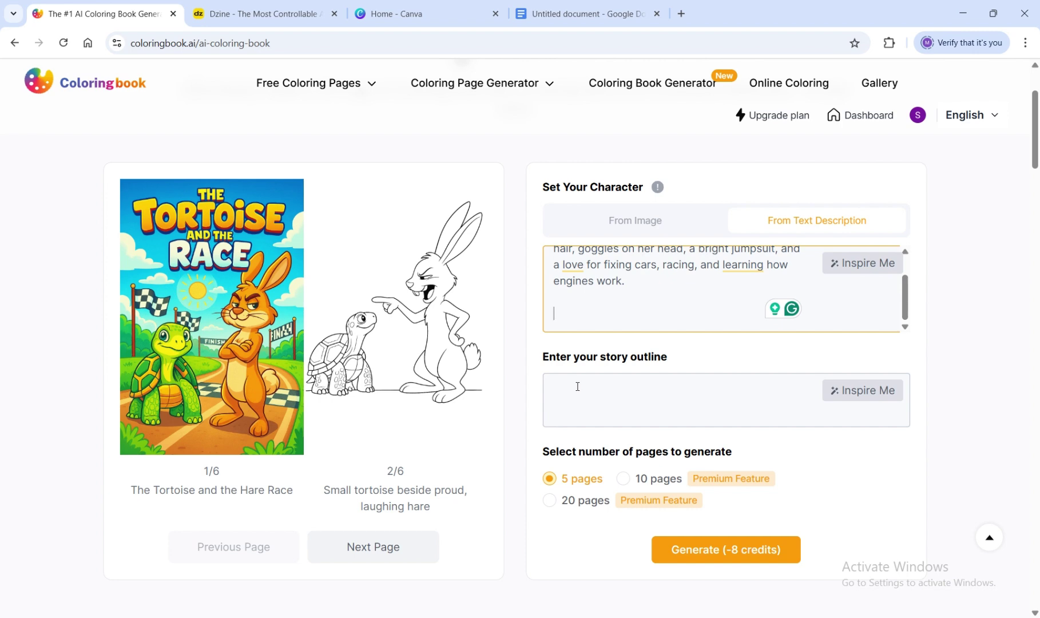
- Copy the second Lina paragraph, about becoming a car designer, from the Google Docs document into the coloring book generator's story outline
left_click(566, 11)
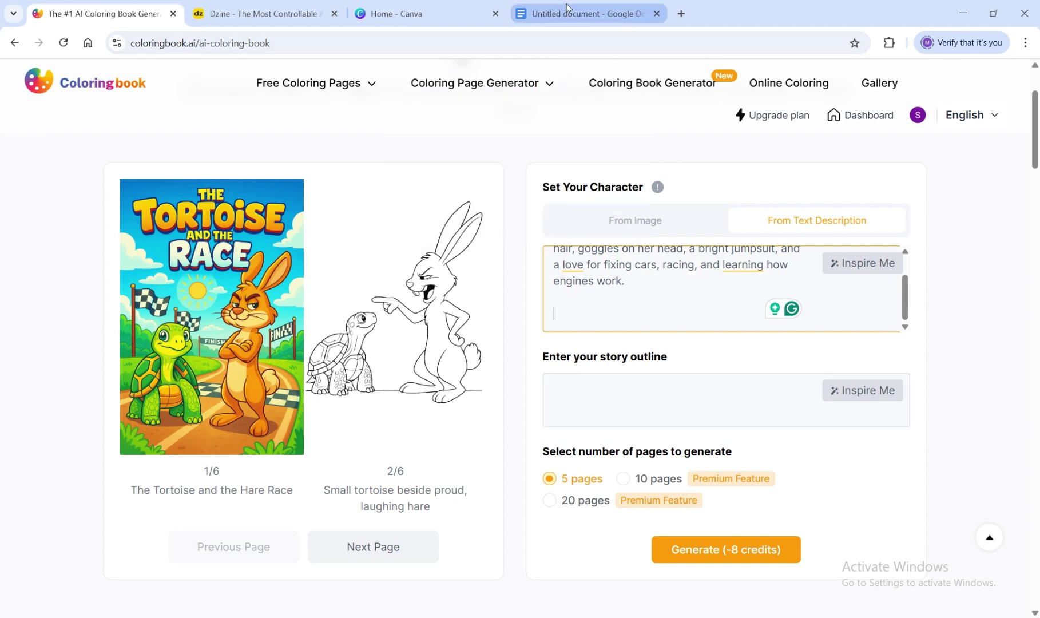
left_click_drag(296, 296, 398, 369)
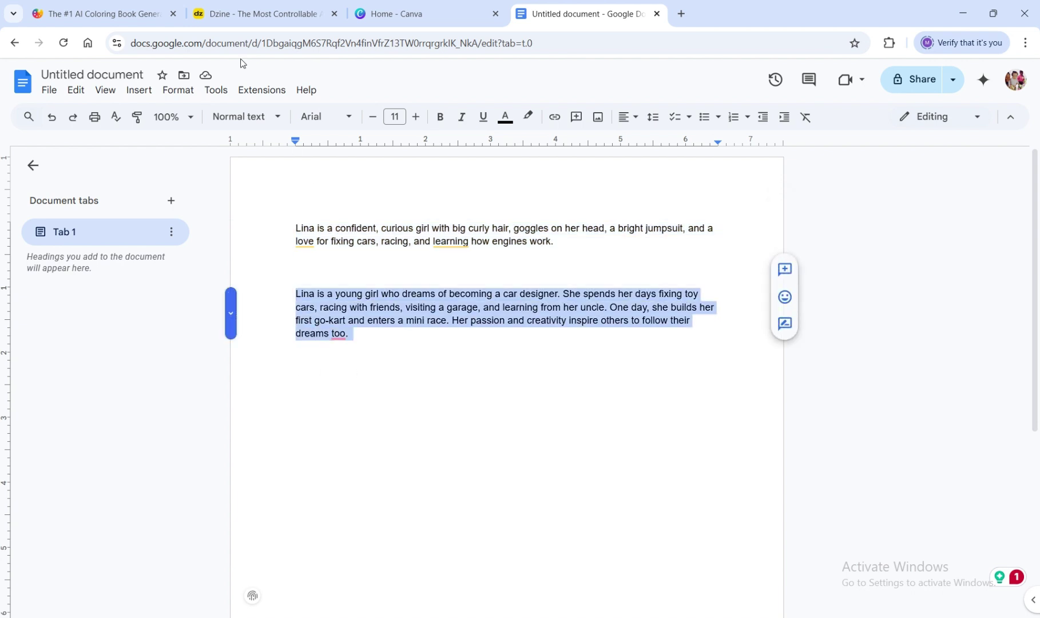
left_click(101, 18)
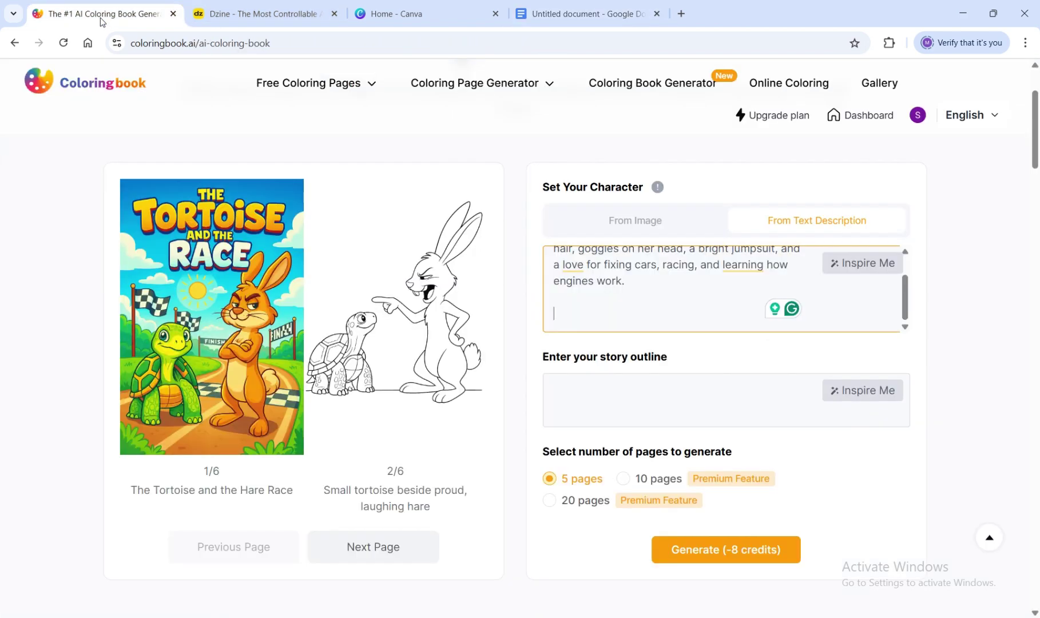
left_click(590, 397)
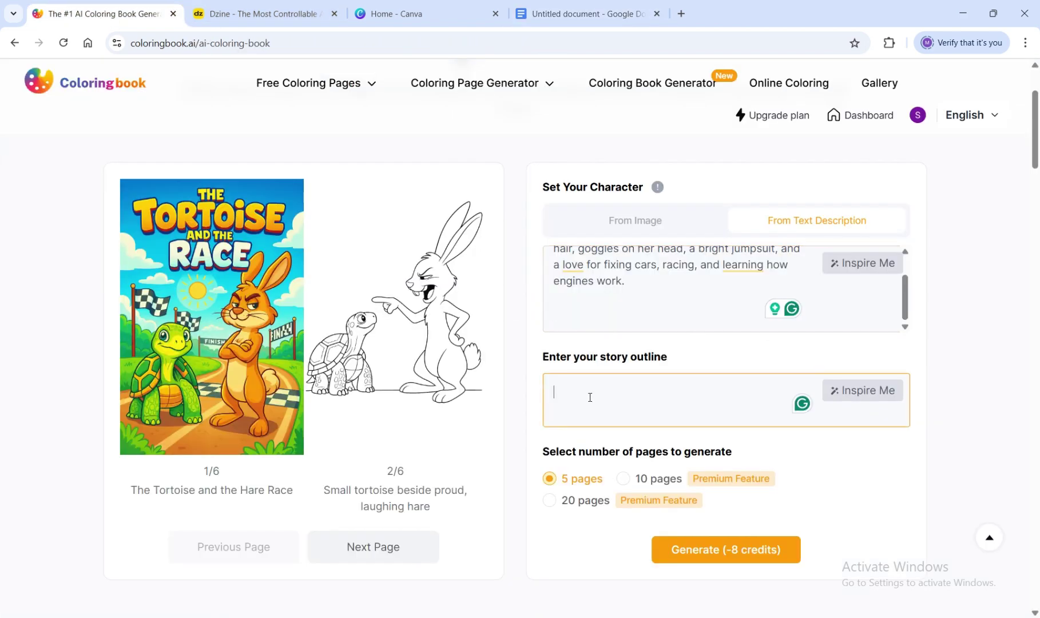
key("ctrl+v")
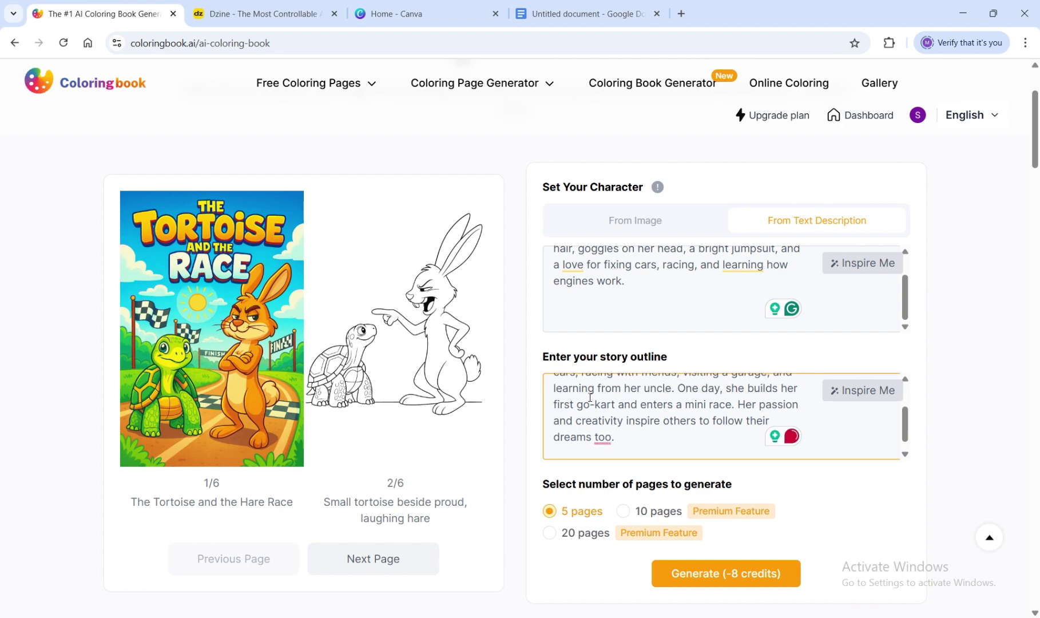
key("Return")
scroll(908, 433, "up", 2)
scroll(910, 439, "down", 3)
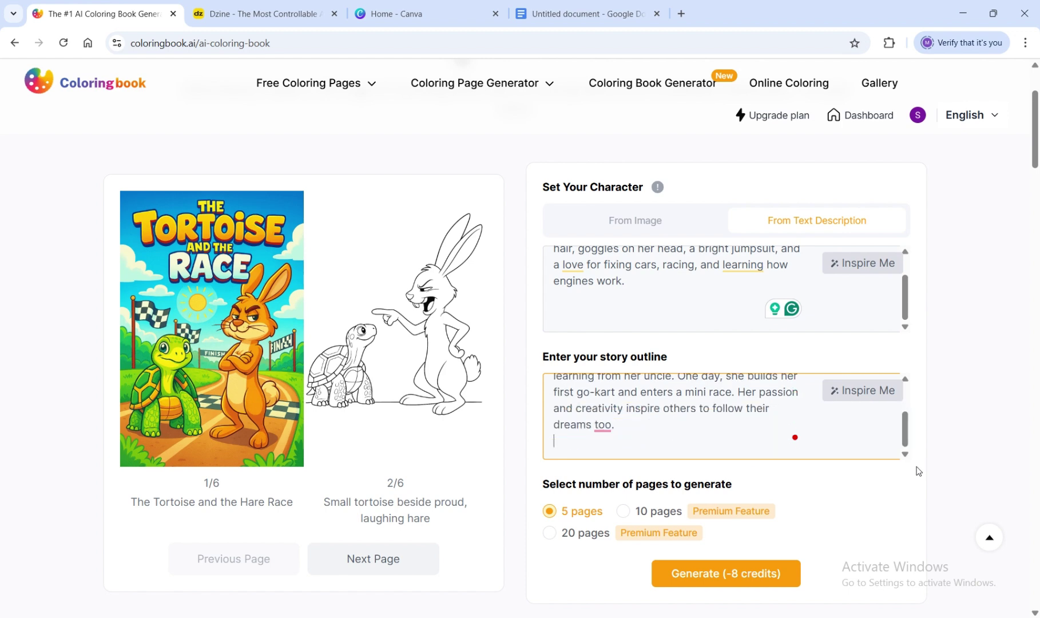
- Choose 20 pages for the coloring book and submit the character description and story outline for generation
scroll(1037, 136, "down", 4)
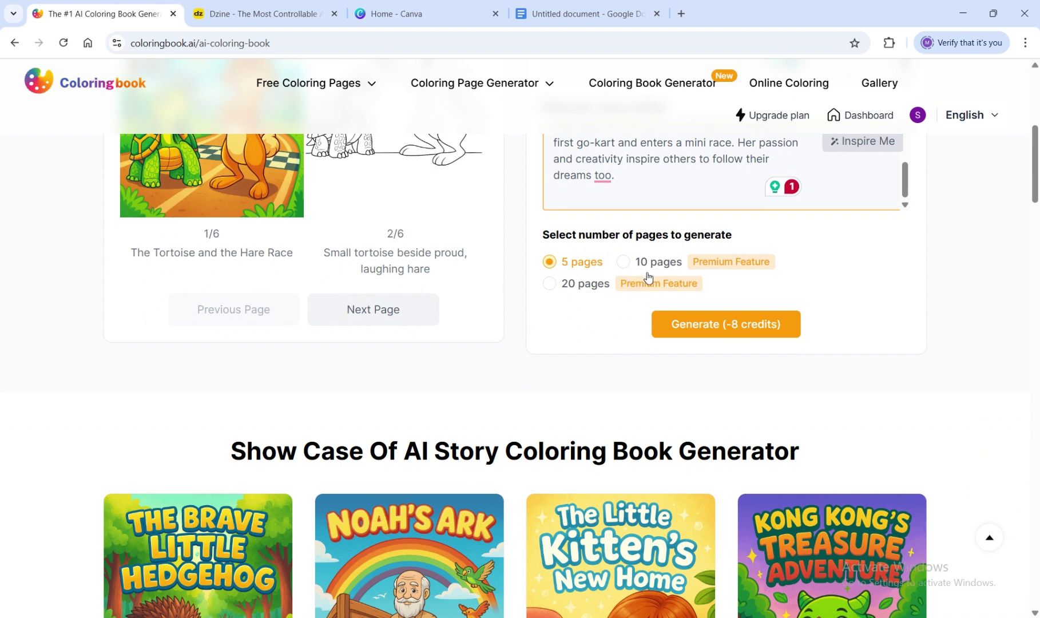
left_click(550, 284)
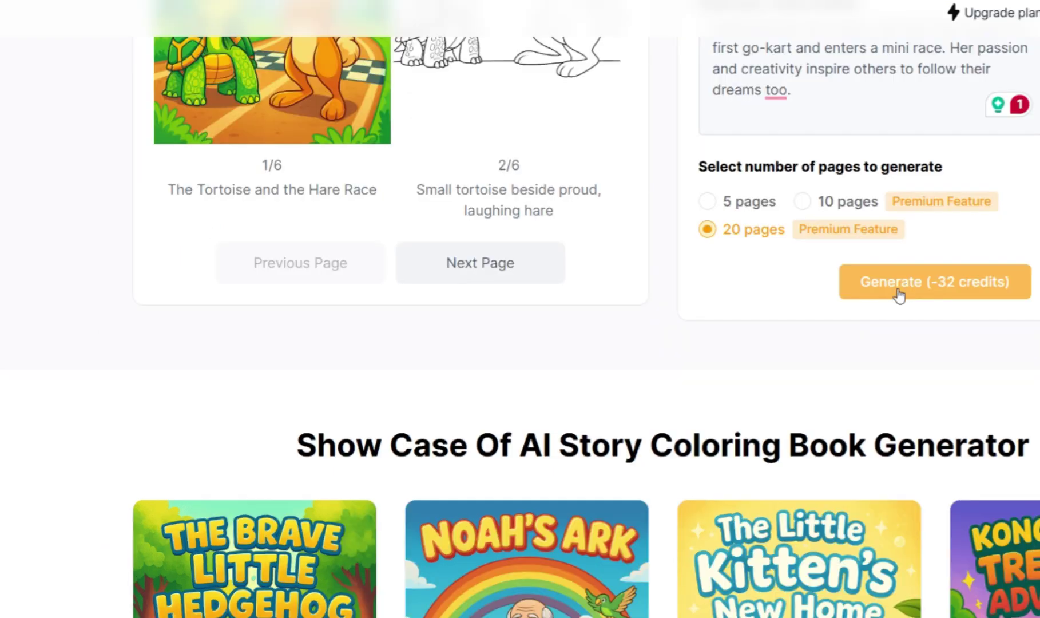
left_click(703, 336)
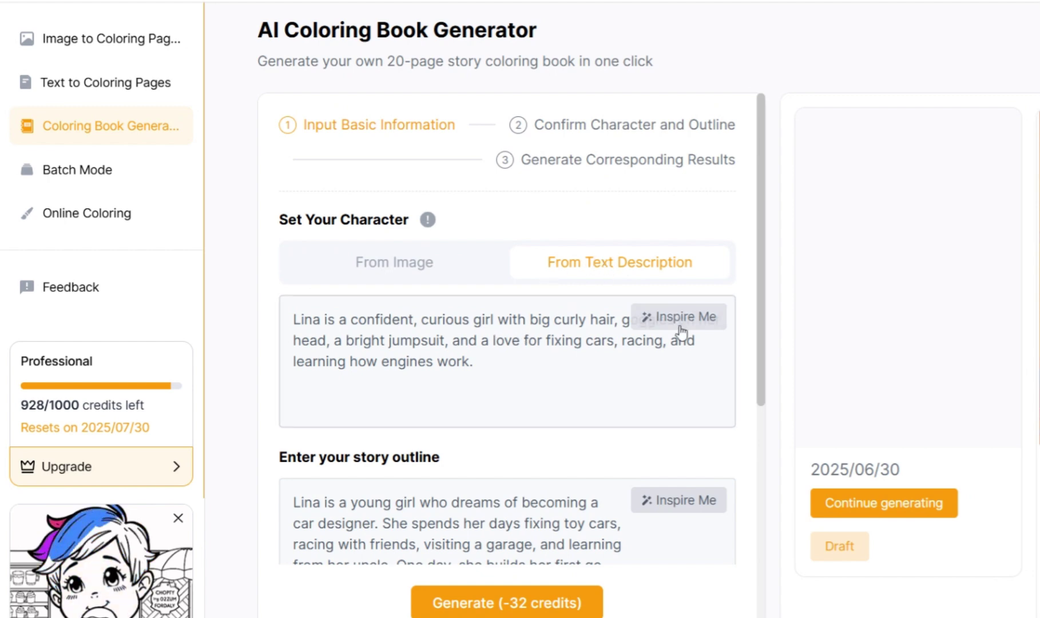
- Enable watermark removal for the 20-page book with default dimensions and generate the character options
left_click_drag(761, 356, 772, 467)
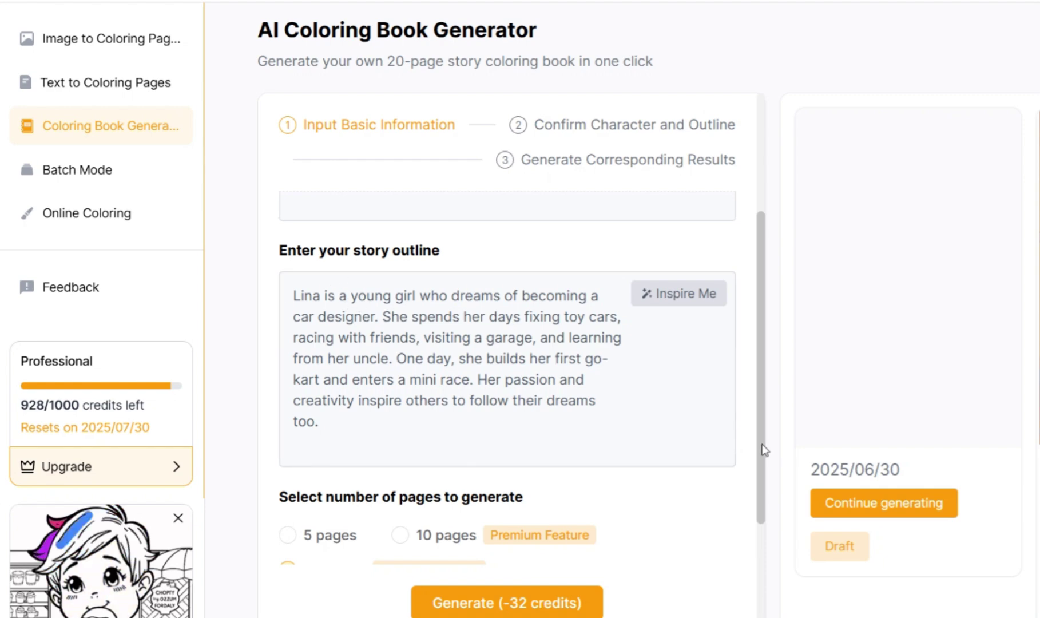
left_click_drag(764, 450, 780, 588)
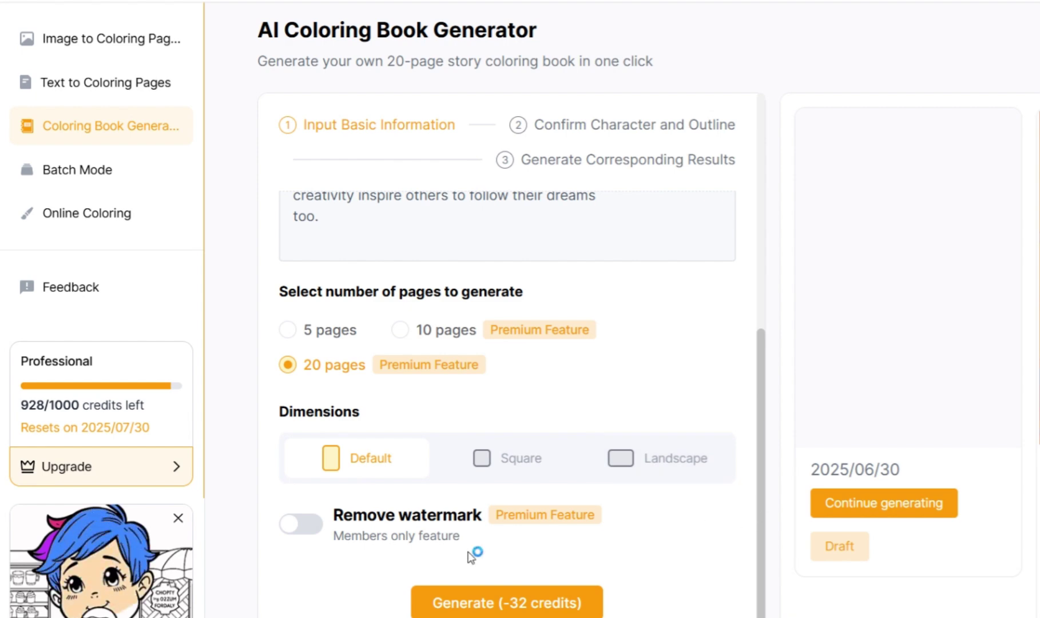
left_click(285, 531)
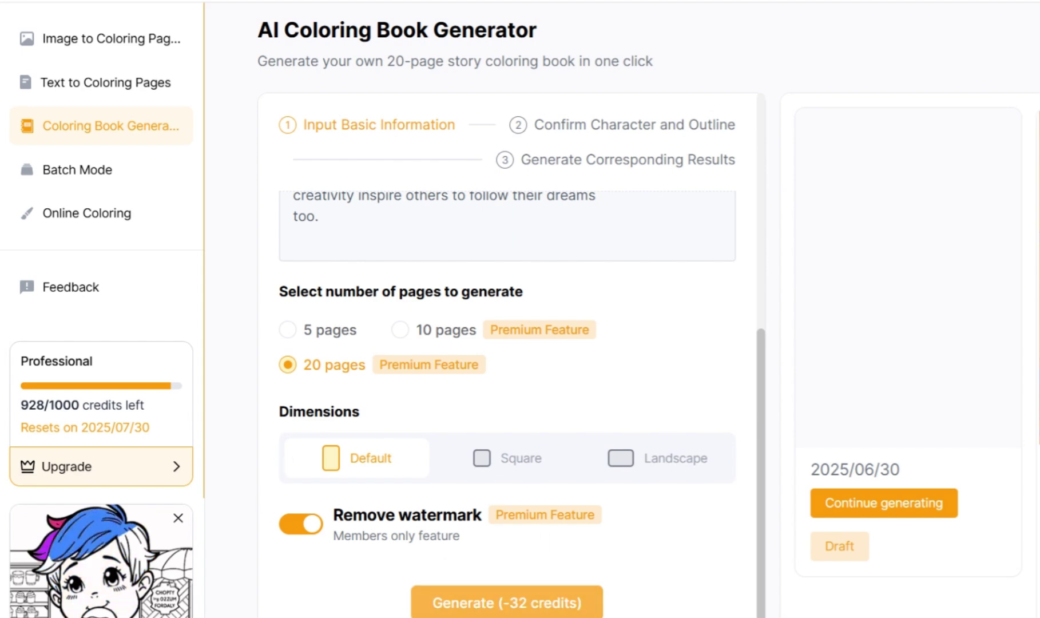
left_click(463, 612)
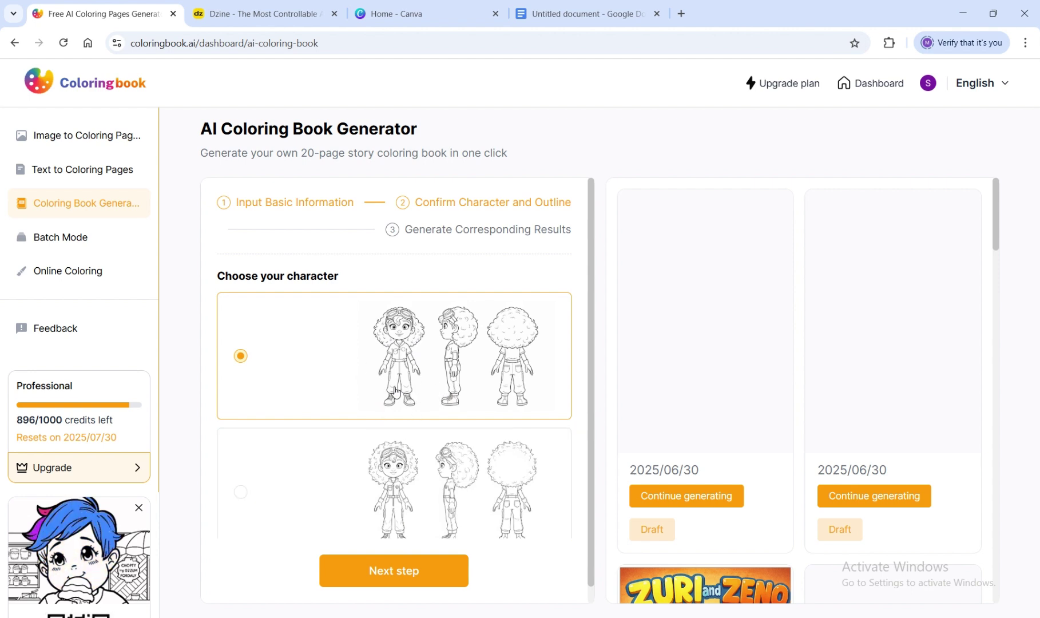
- Accept the first character design and proceed to the storyline confirmation
left_click(371, 579)
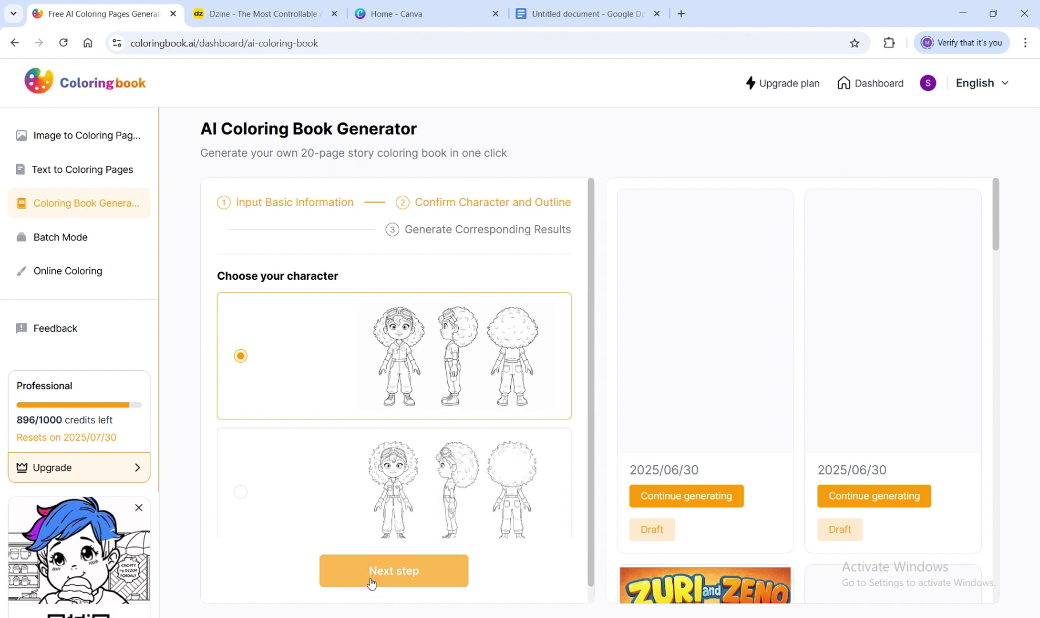
left_click(374, 580)
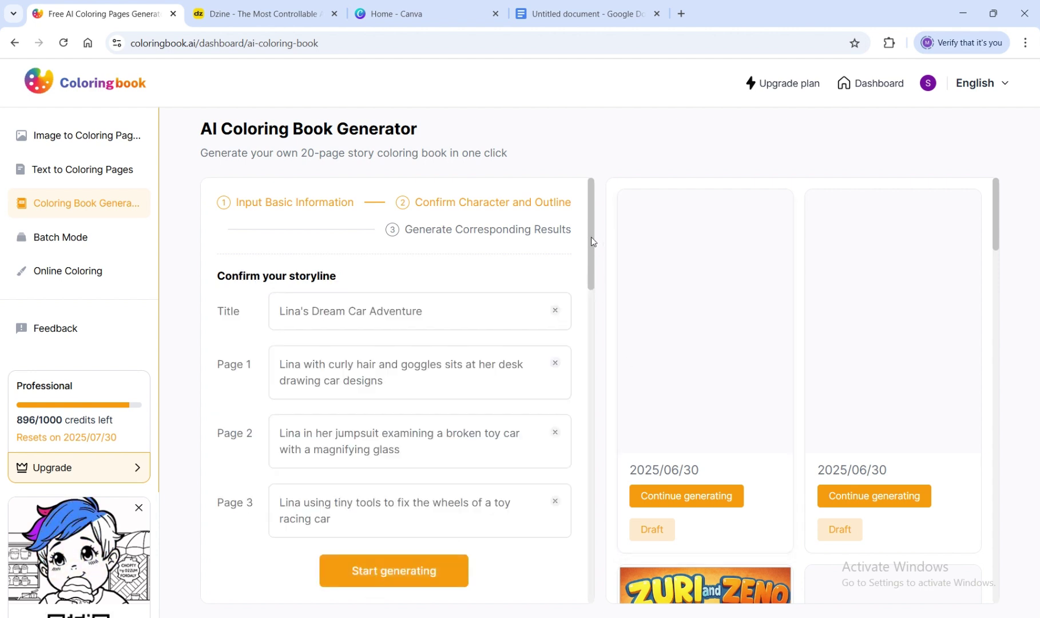
- Review the proposed storyline from the title through page 20 and start generating the coloring book
mouse_move(591, 236)
left_mouse_down()
mouse_move(590, 248)
mouse_move(590, 231)
left_mouse_up()
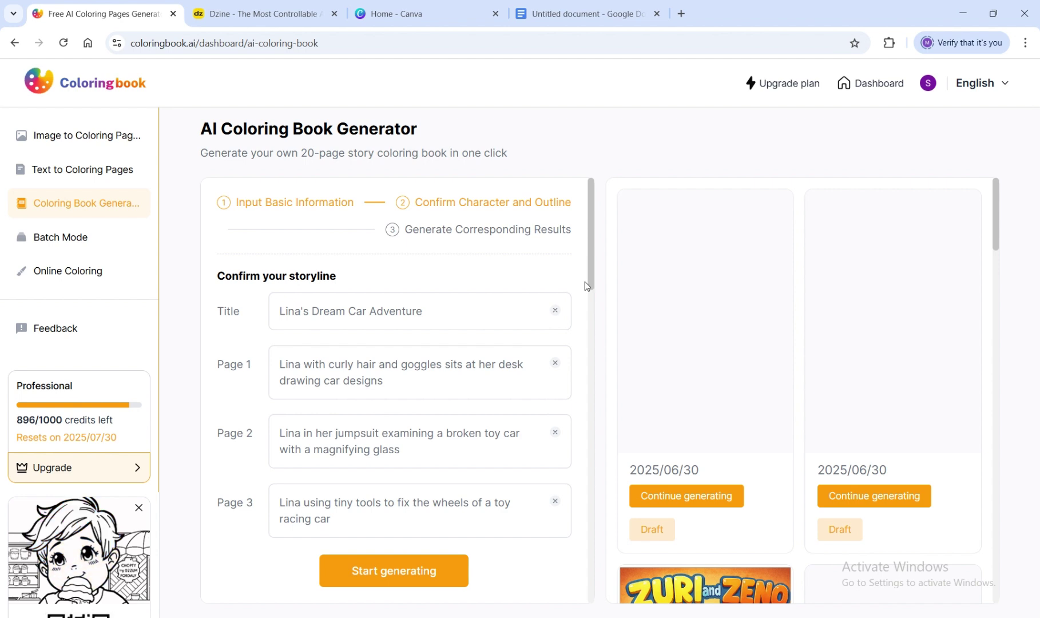
left_click_drag(586, 280, 588, 296)
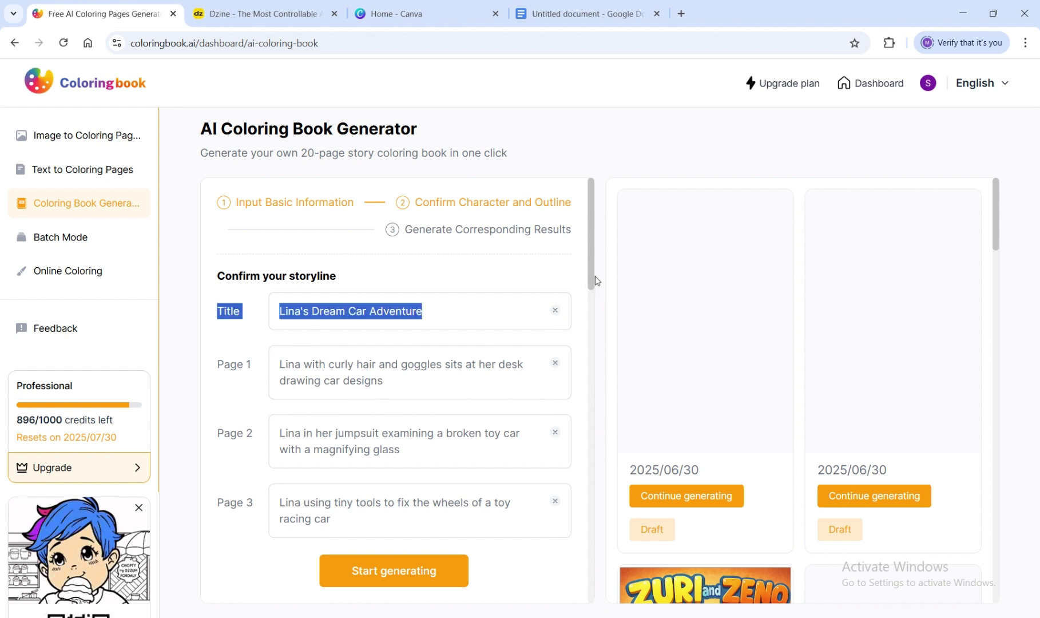
left_click(595, 285)
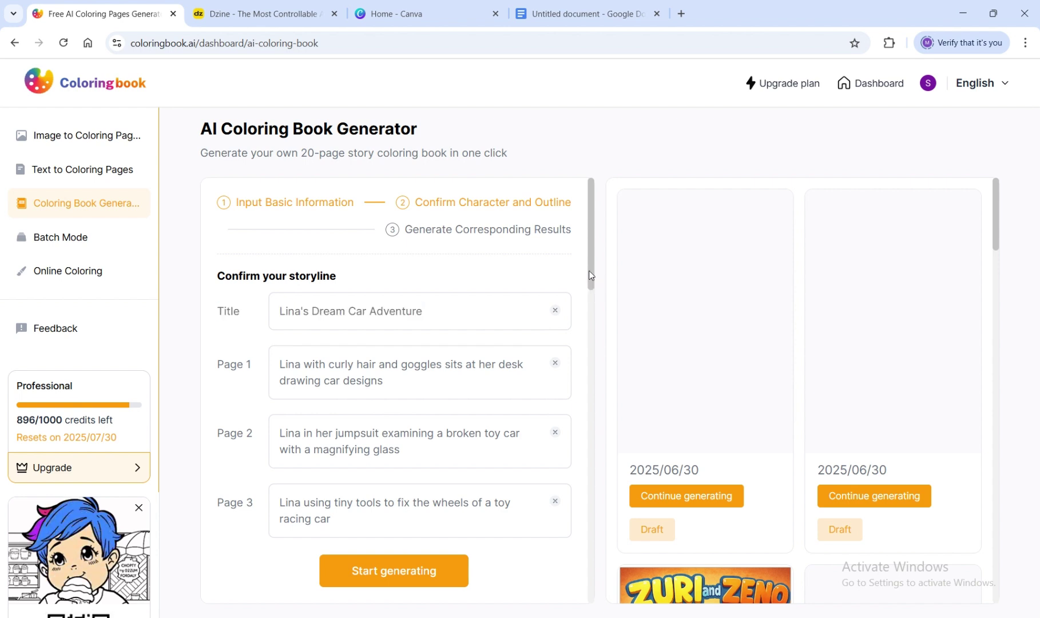
scroll(591, 284, "down", 2)
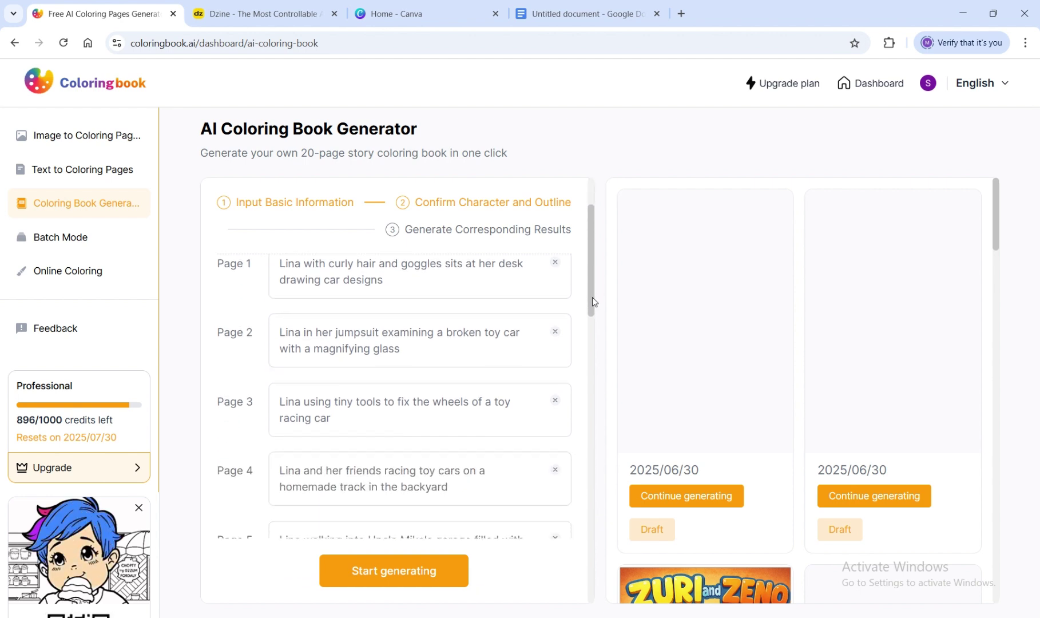
left_click_drag(593, 302, 604, 327)
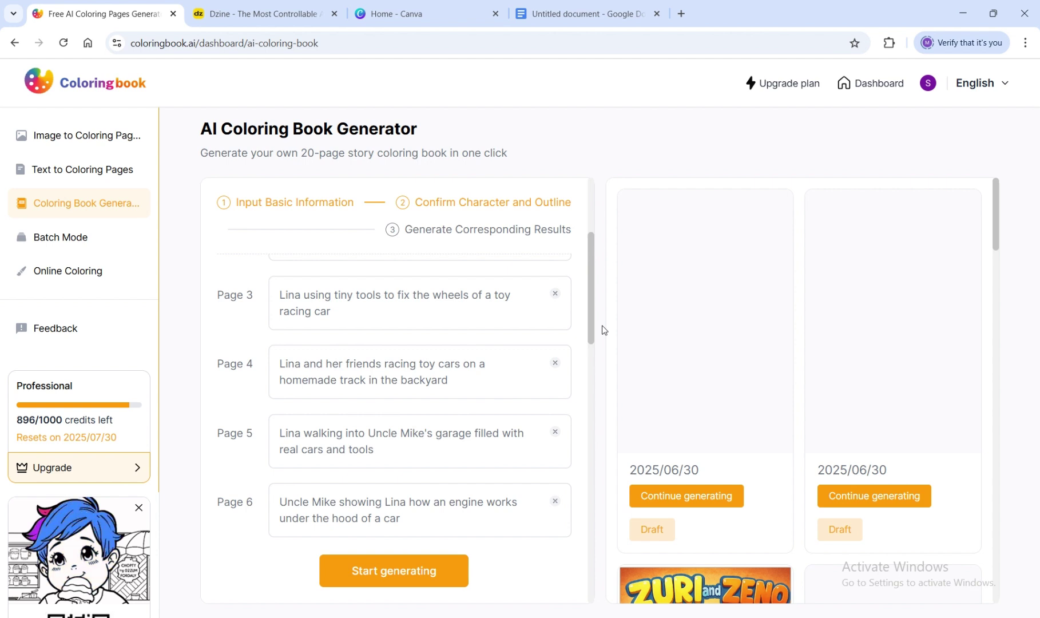
left_click_drag(602, 329, 606, 350)
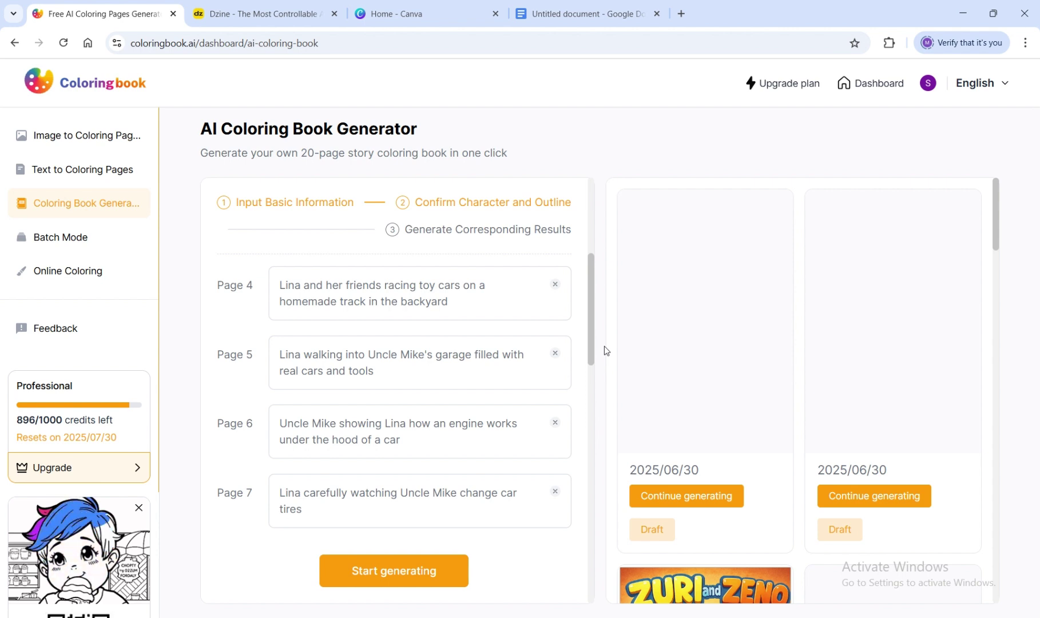
scroll(596, 367, "down", 2)
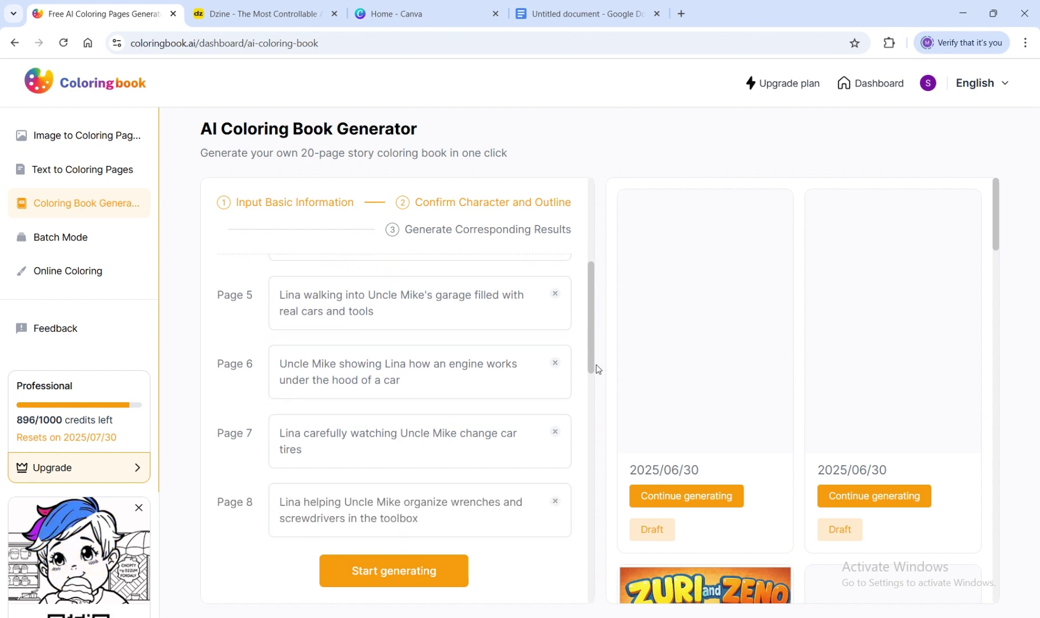
left_click_drag(597, 380, 597, 599)
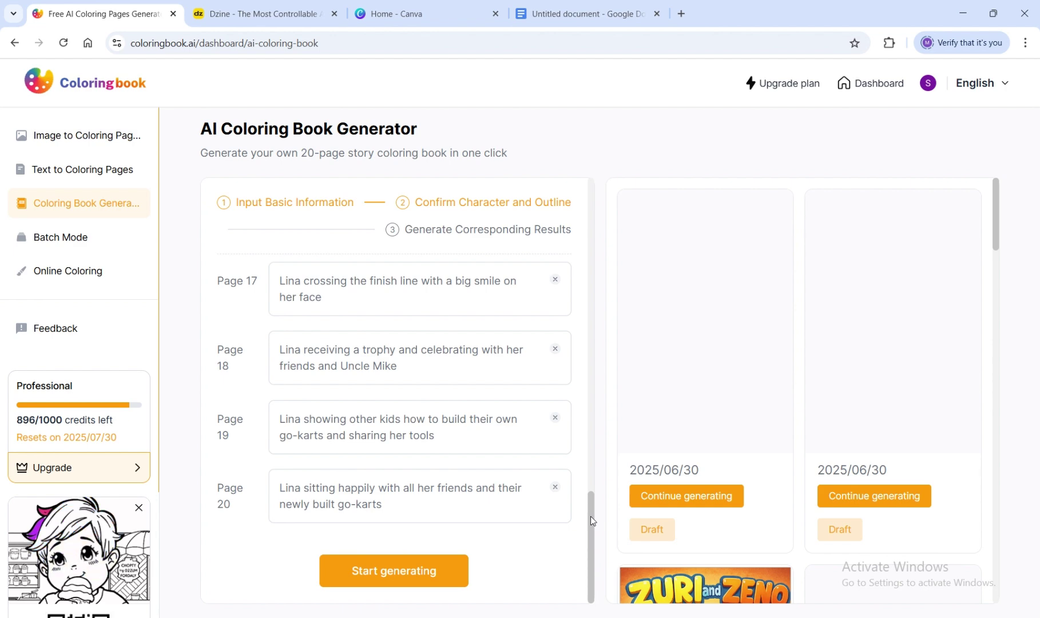
left_click_drag(591, 516, 593, 595)
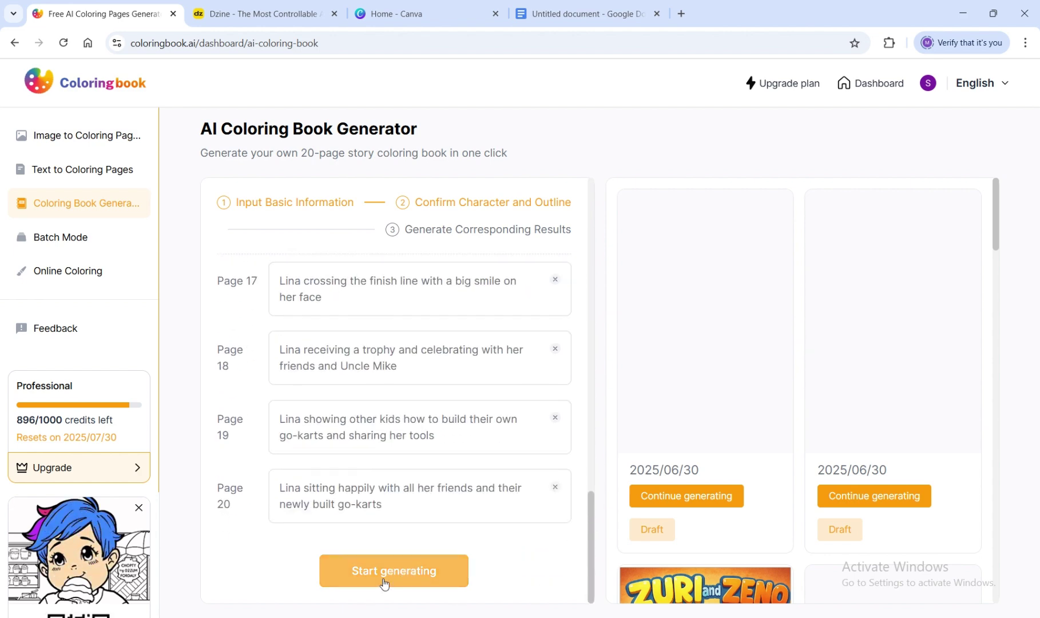
left_click(425, 582)
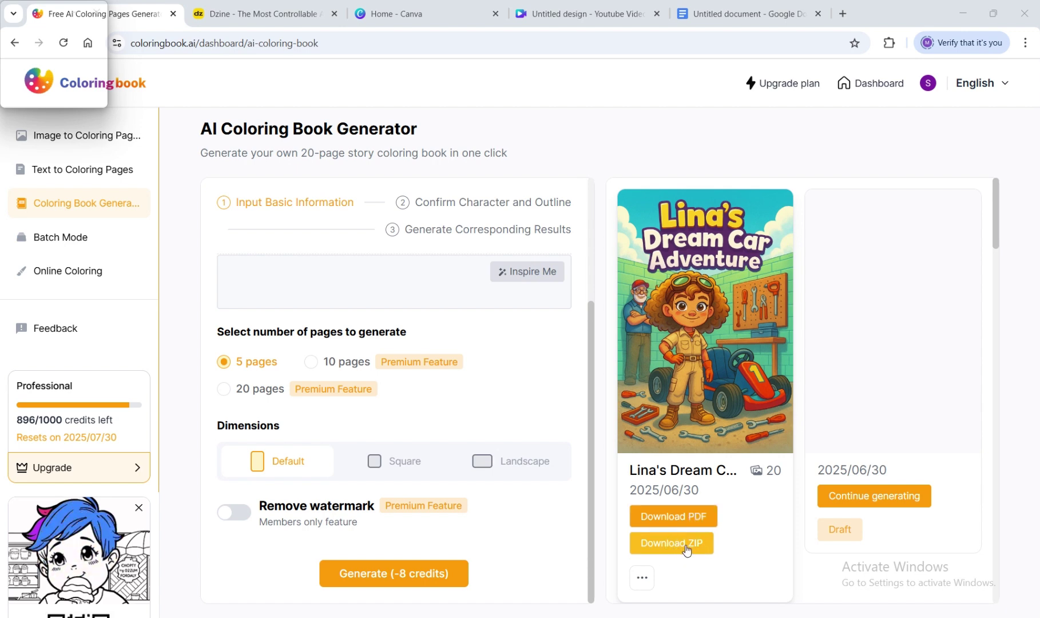
- Open the generated Lina's Dream Car Adventure book and review its illustrations from the cover through page 20
double_click(696, 395)
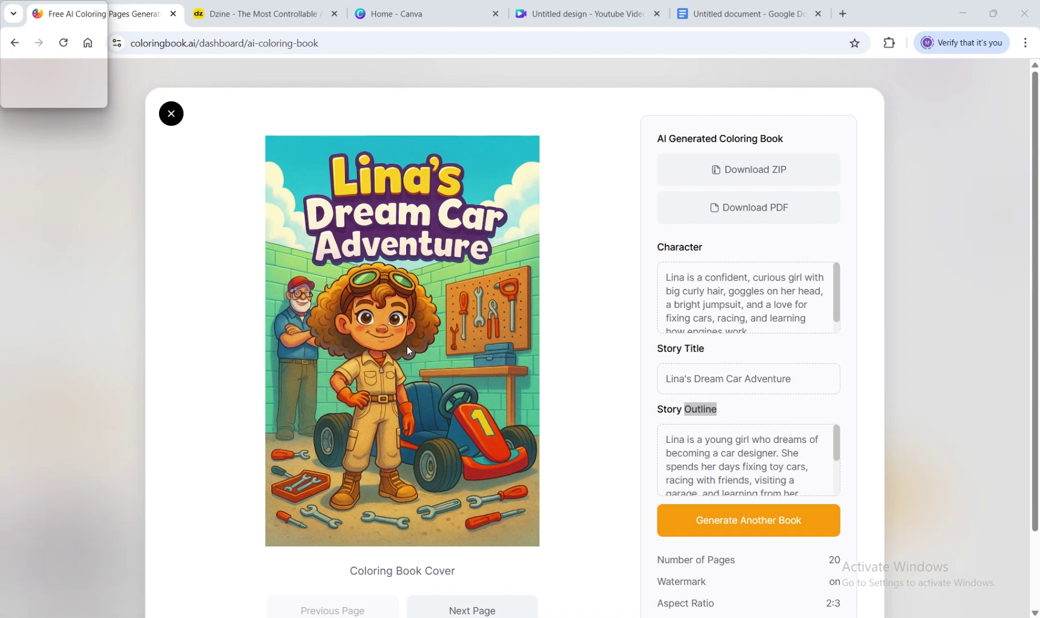
left_click(463, 610)
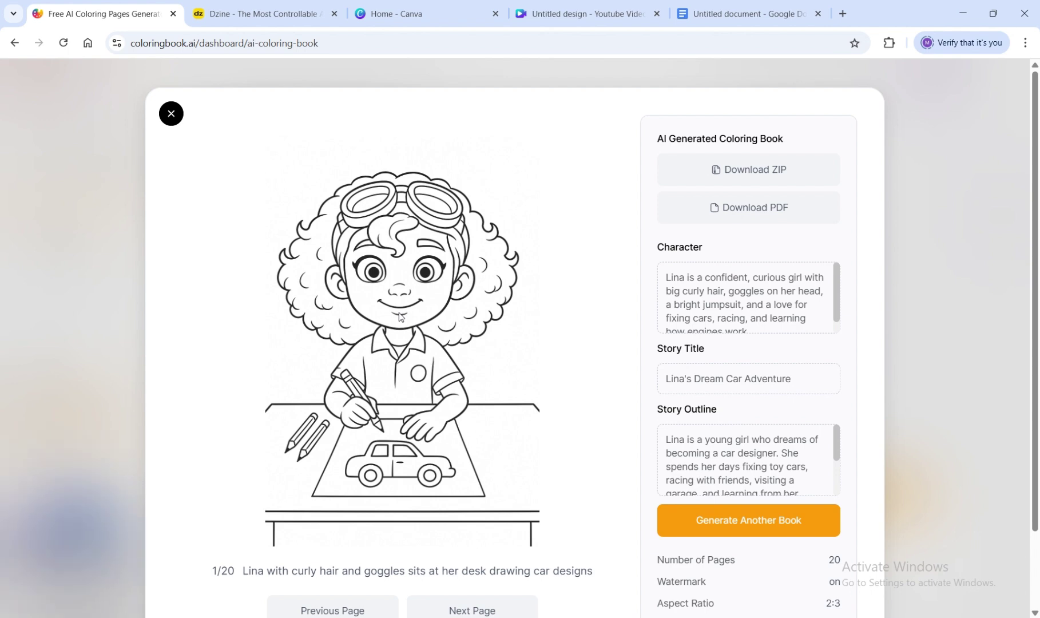
left_click(482, 610)
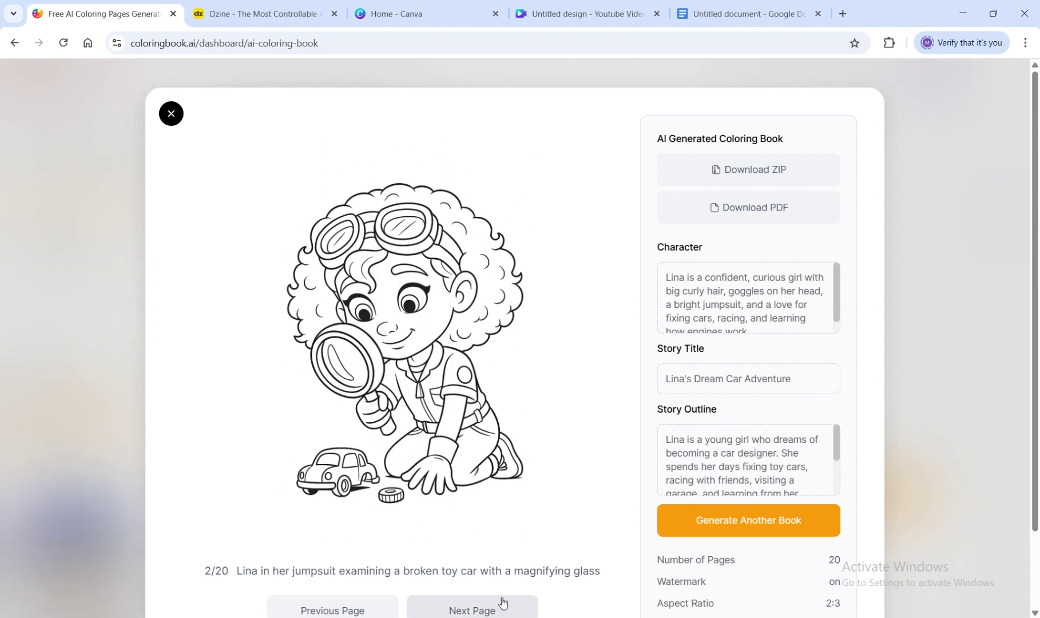
left_click(492, 612)
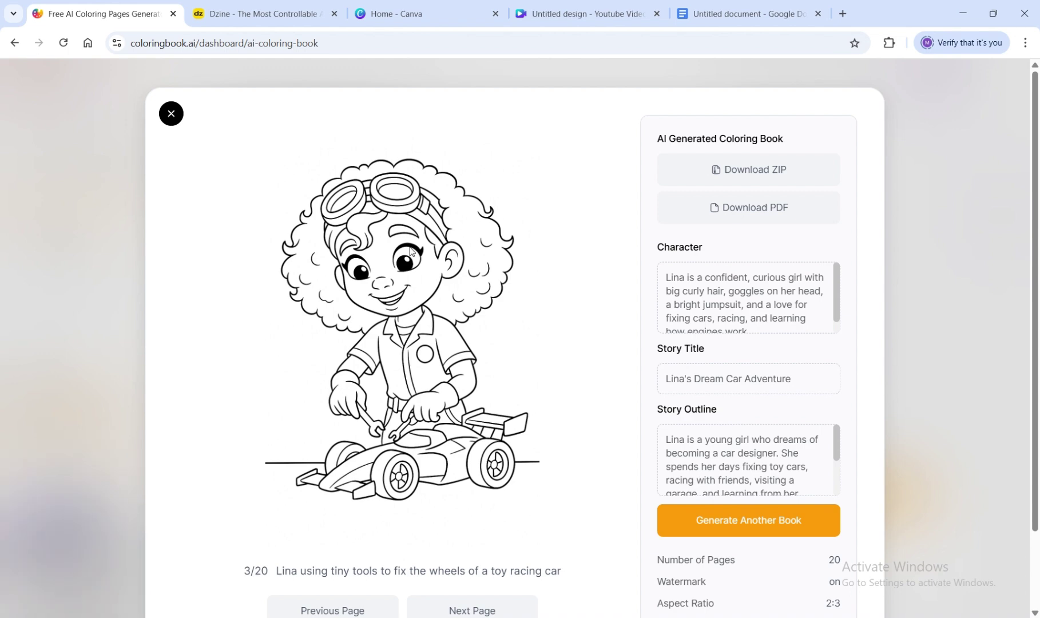
left_click(472, 610)
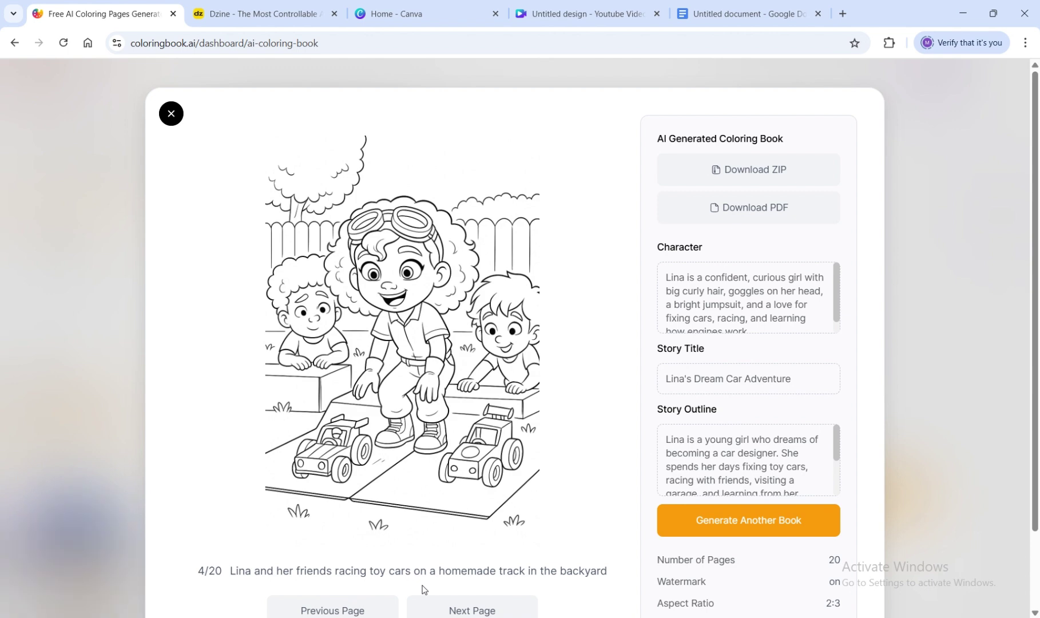
left_click(458, 614)
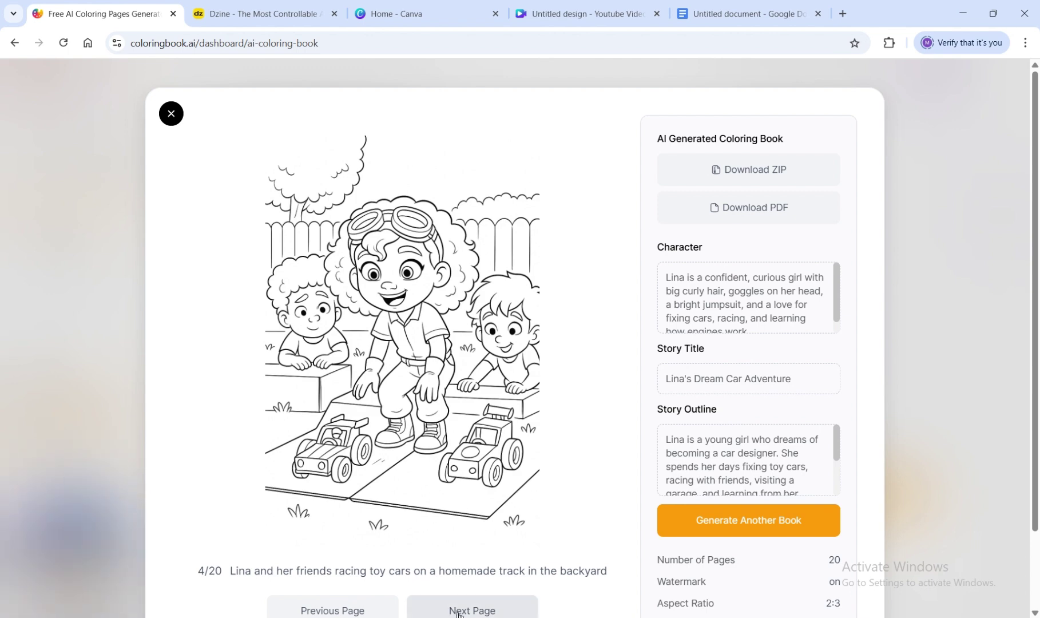
left_click(457, 611)
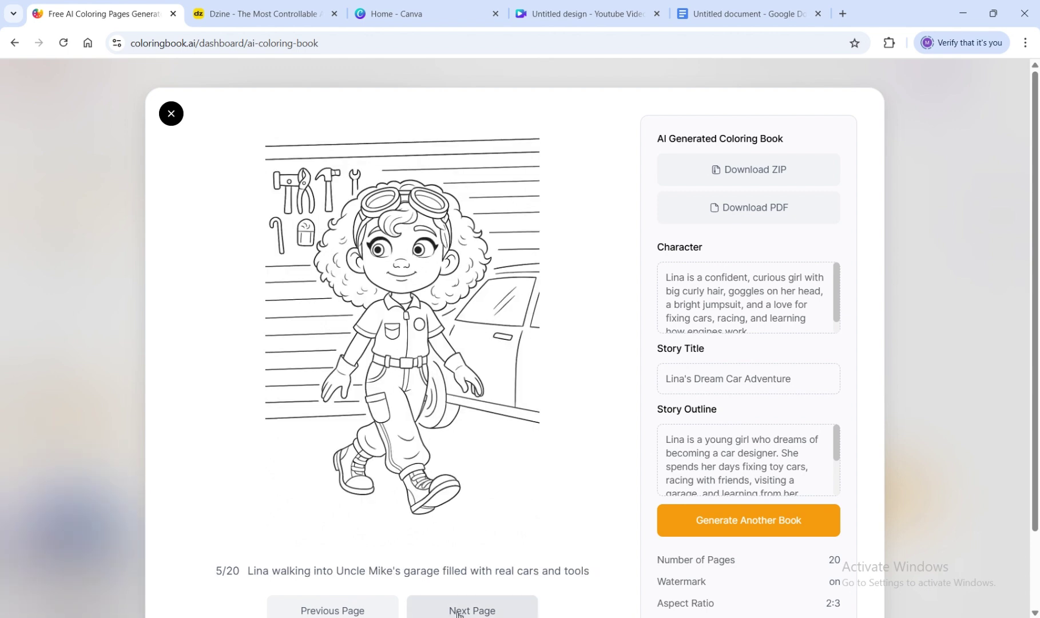
left_click(458, 611)
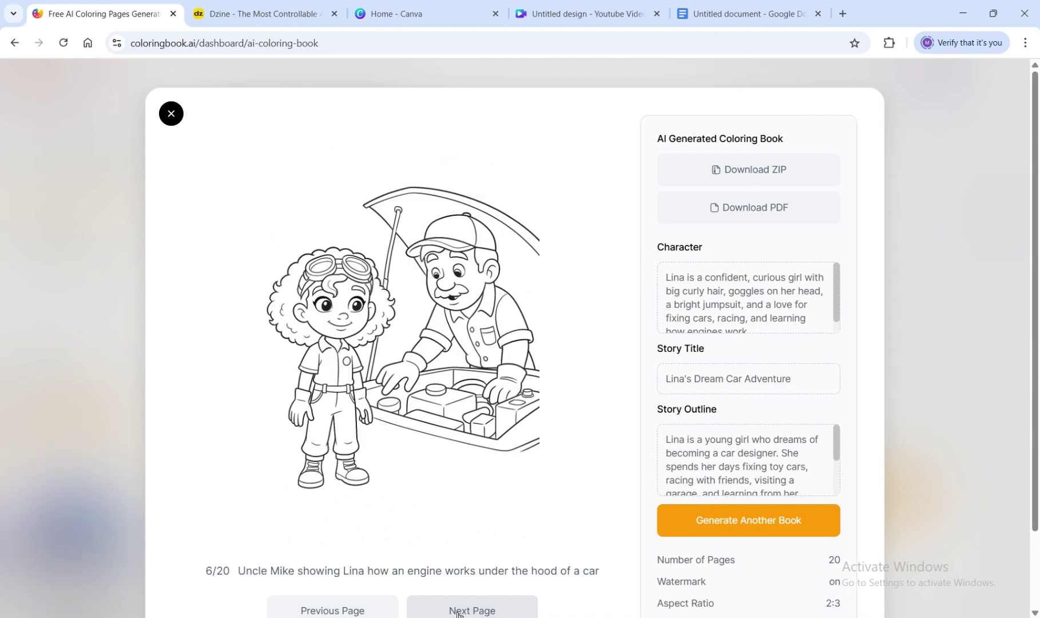
left_click(458, 611)
left_click(458, 611)
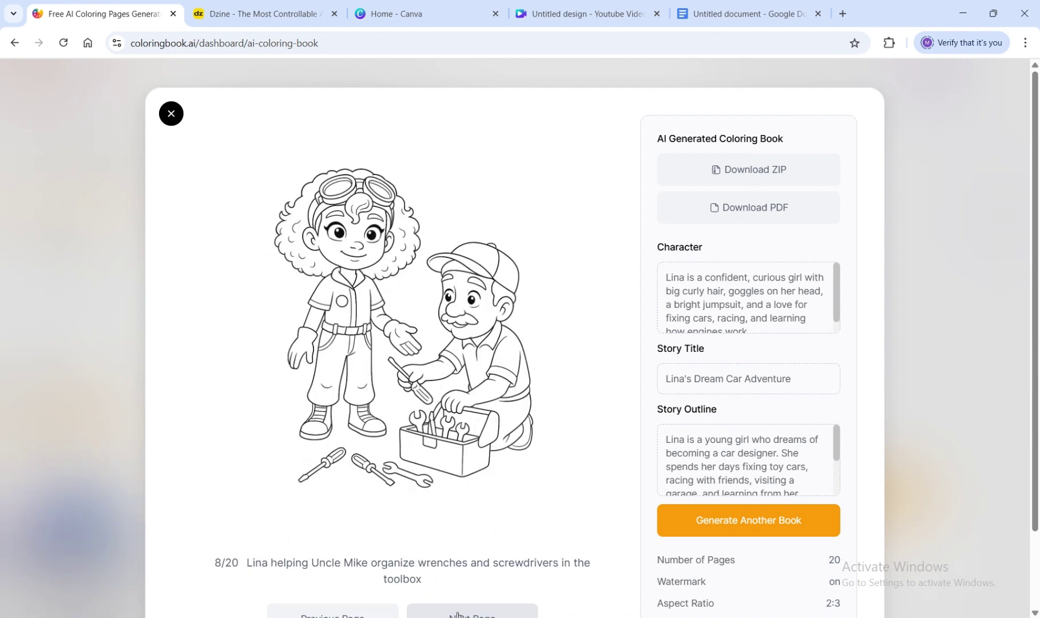
left_click(458, 614)
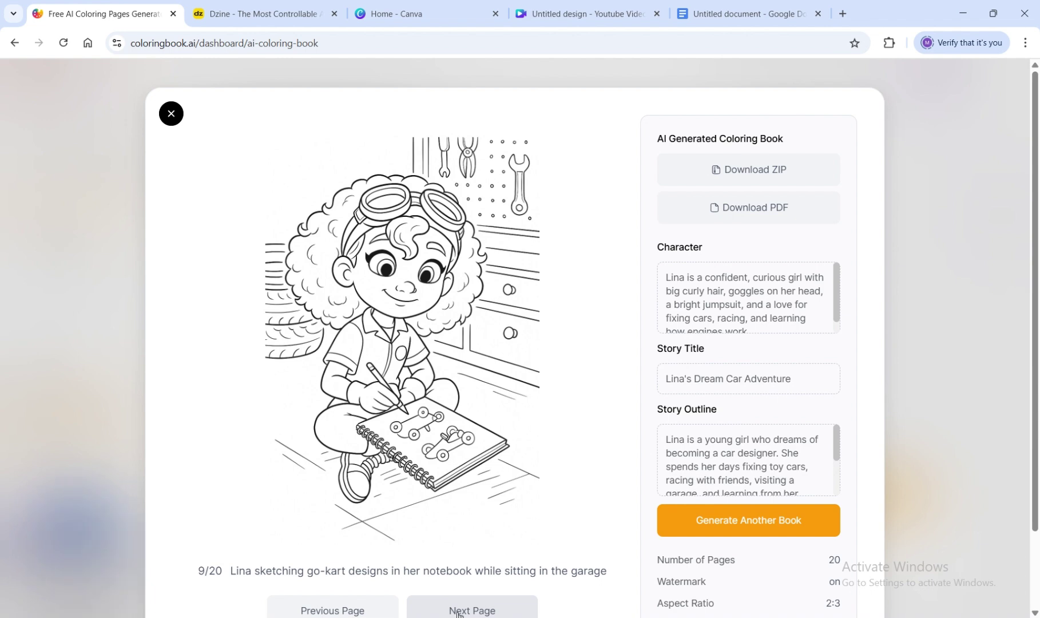
left_click(458, 615)
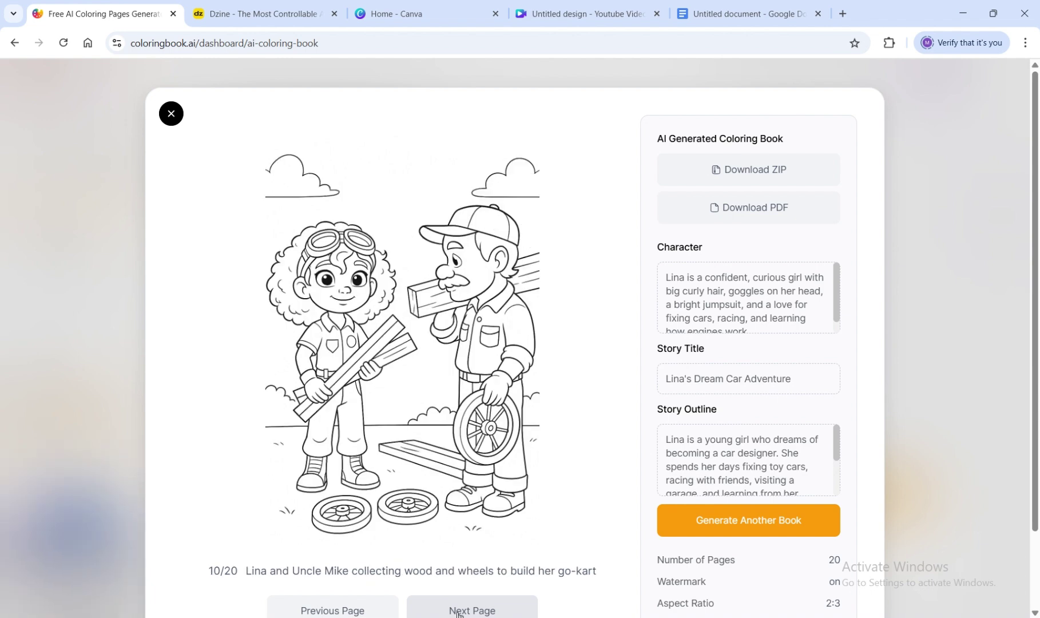
left_click(458, 614)
left_click(458, 614)
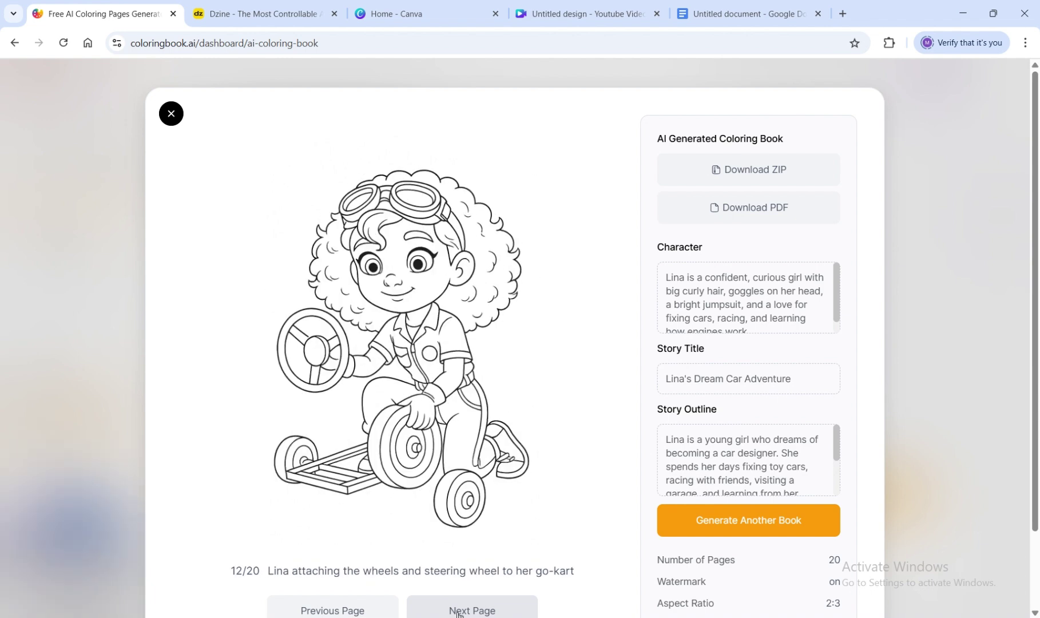
left_click(457, 614)
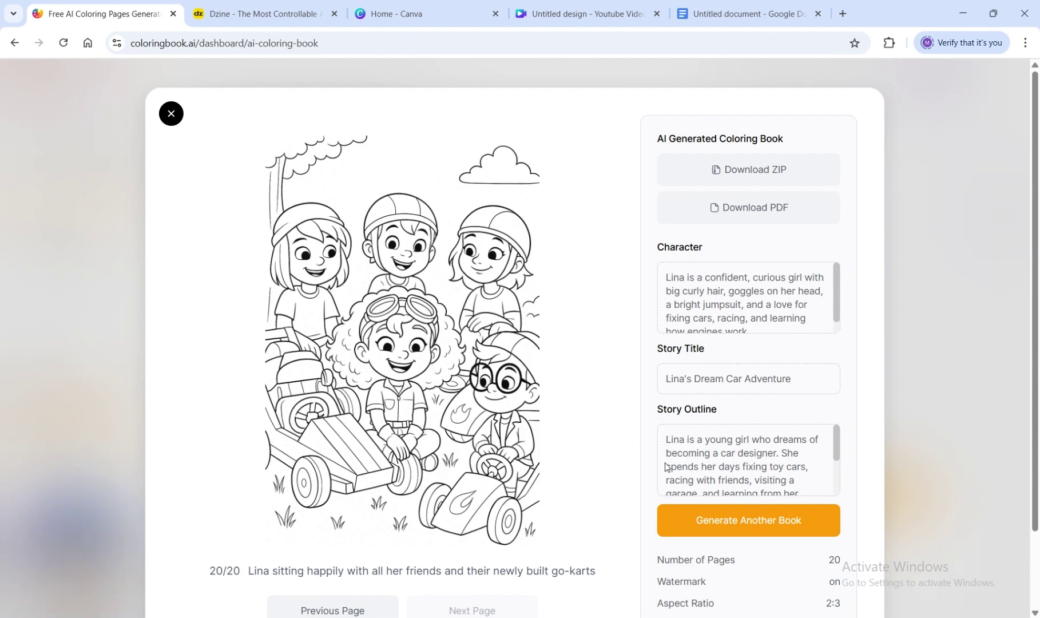
- Download the finished coloring book as a PDF and check it in the browser's recent downloads
left_click(738, 511)
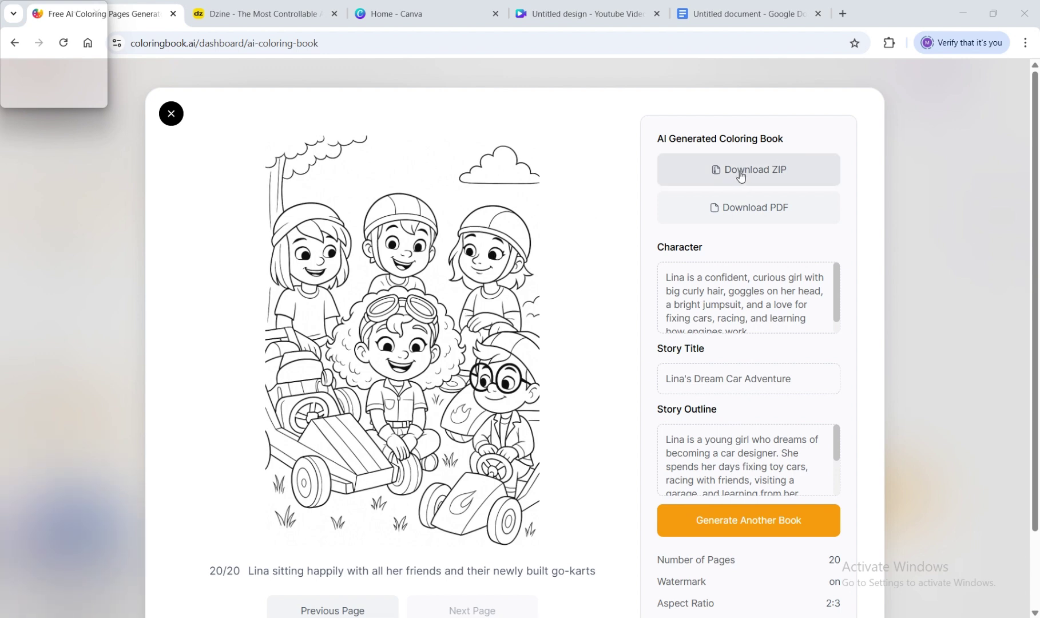
left_click(739, 211)
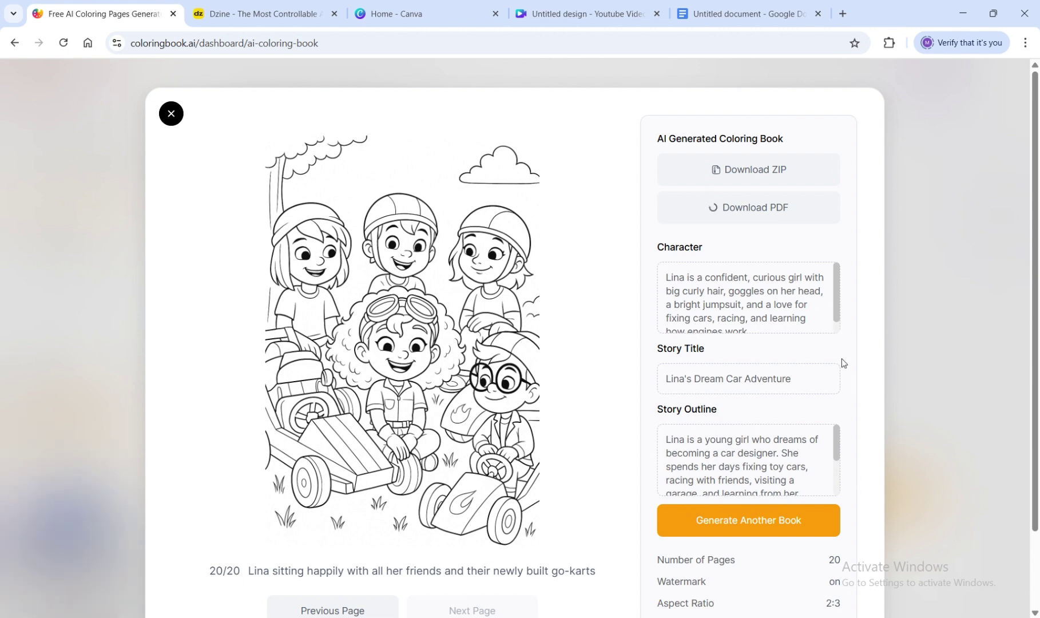
scroll(1037, 394, "down", 3)
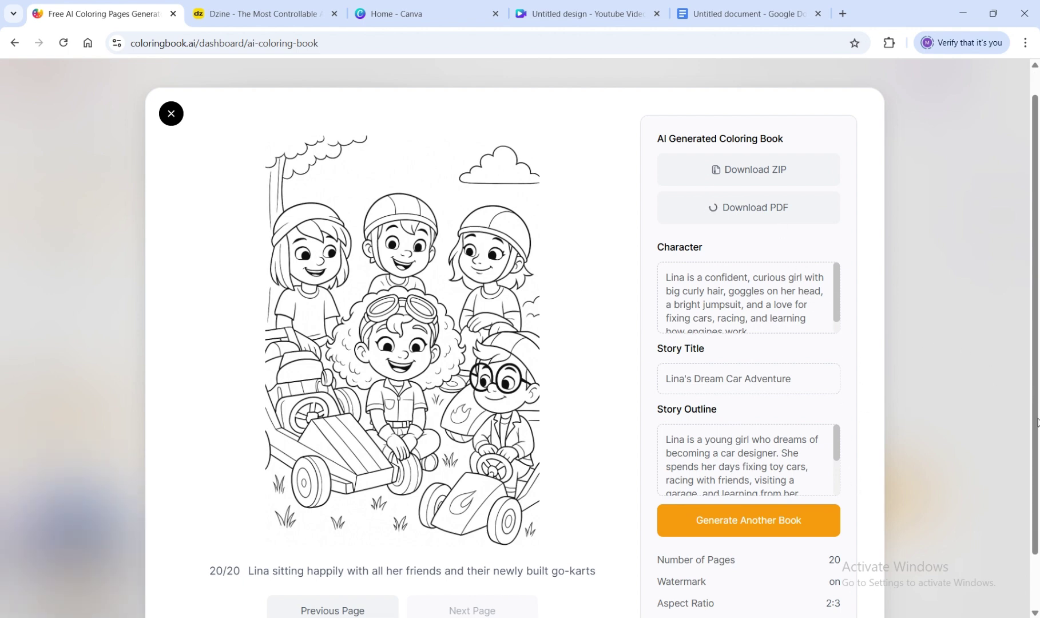
scroll(1036, 378, "up", 2)
scroll(972, 229, "down", 2)
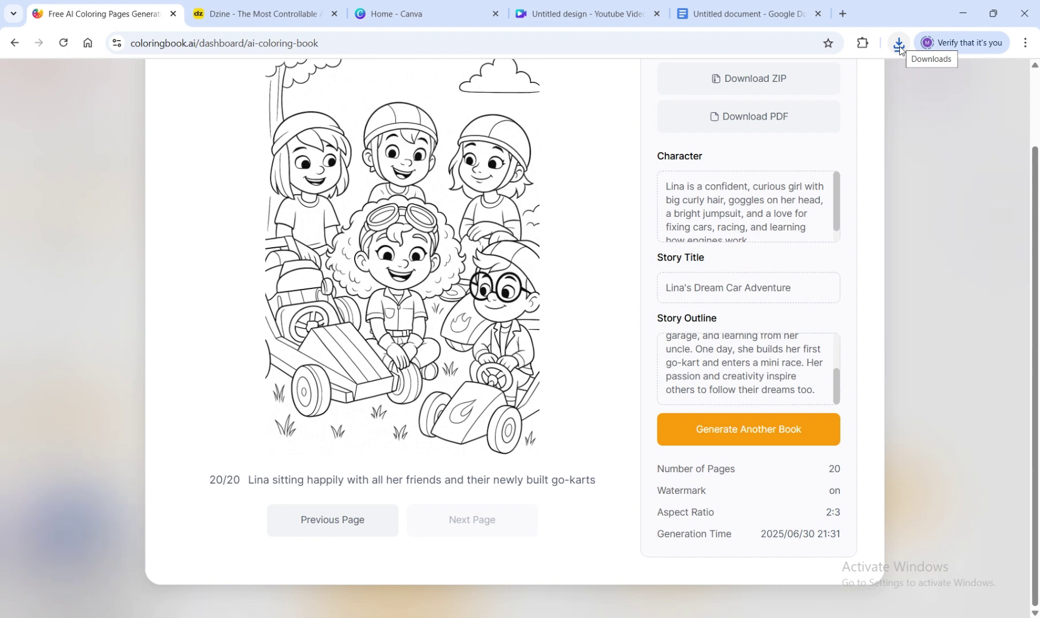
left_click(899, 45)
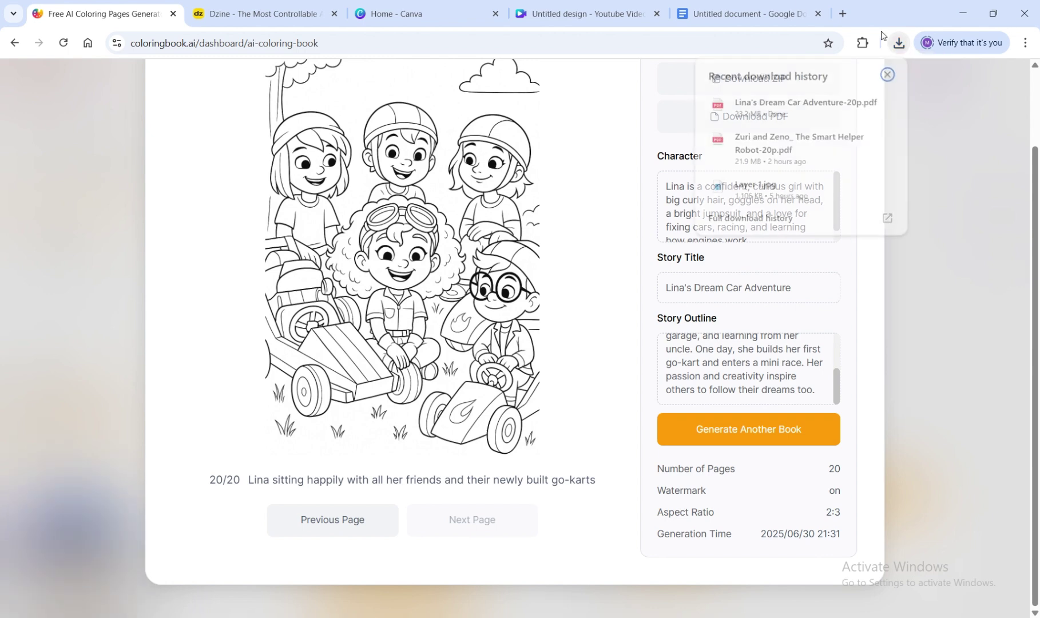
- Switch to Canva and create a new blank design in the recent custom size 8.625 × 8.75 in
left_click(461, 10)
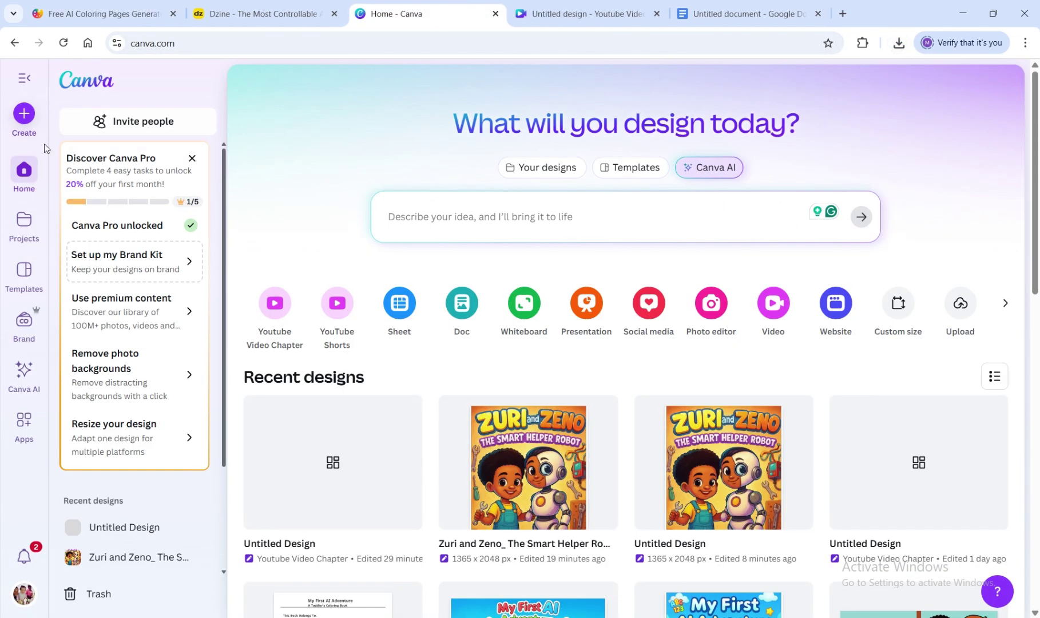
left_click(23, 114)
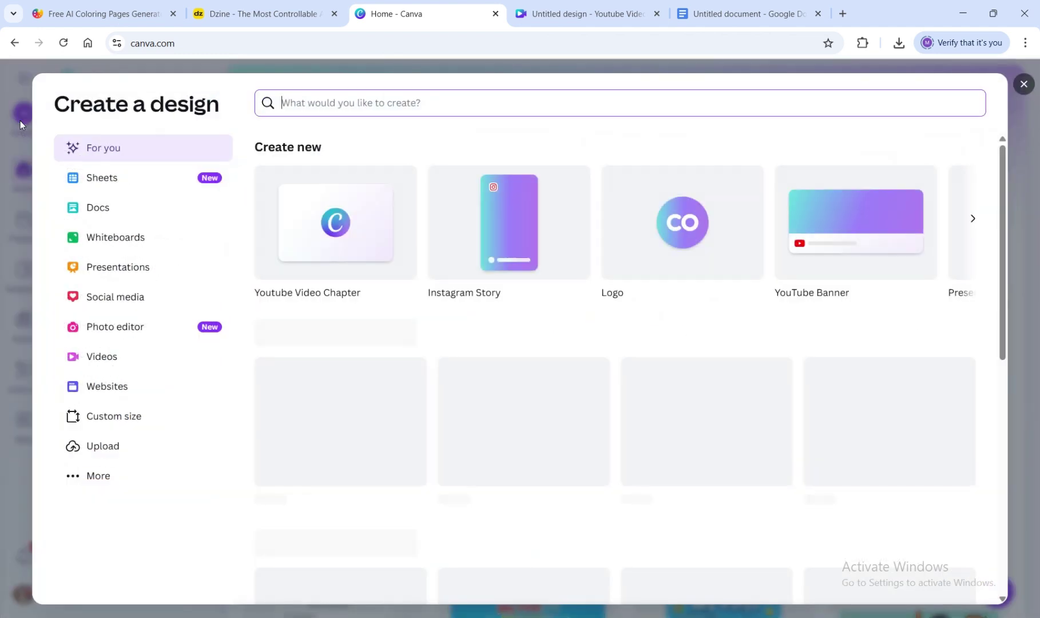
left_click(119, 417)
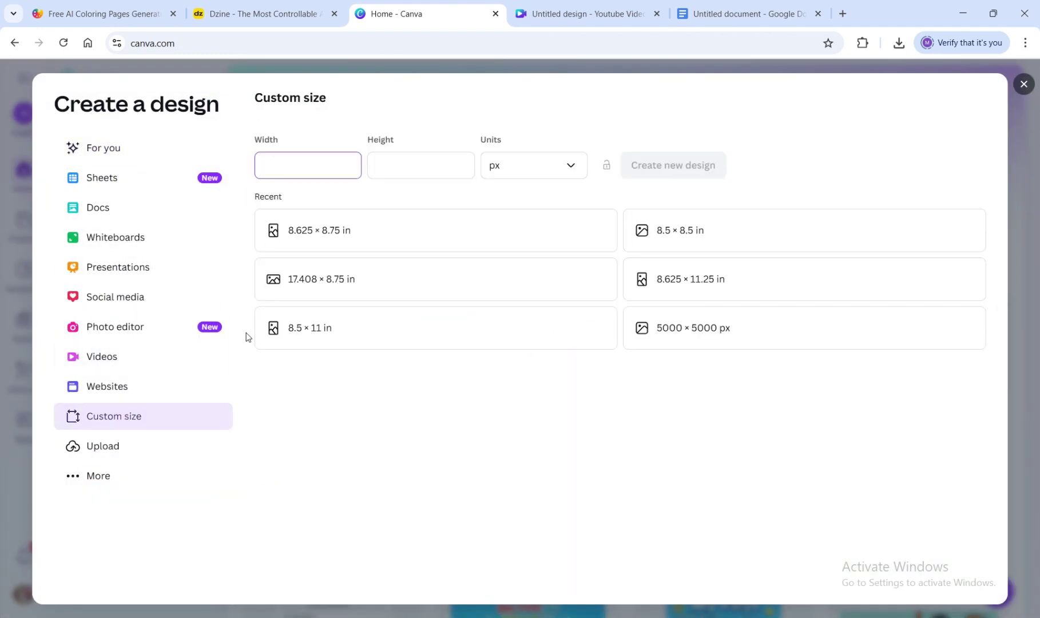
left_click(314, 232)
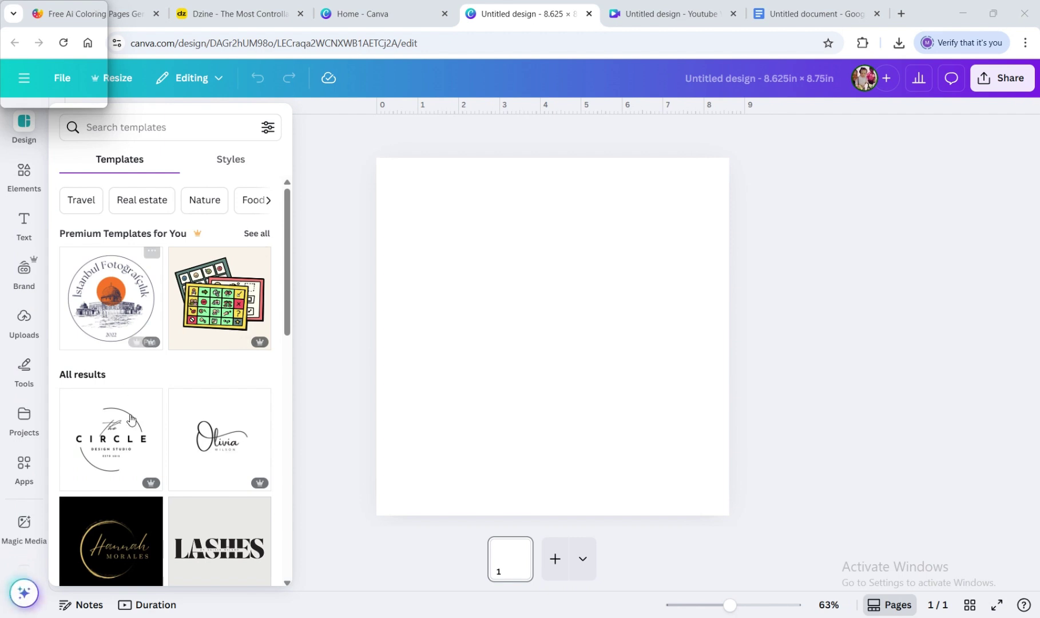
- Upload the Lina's Dream Car Adventure-20p PDF from Downloads and apply all 21 of its pages to the blank design
left_click(31, 328)
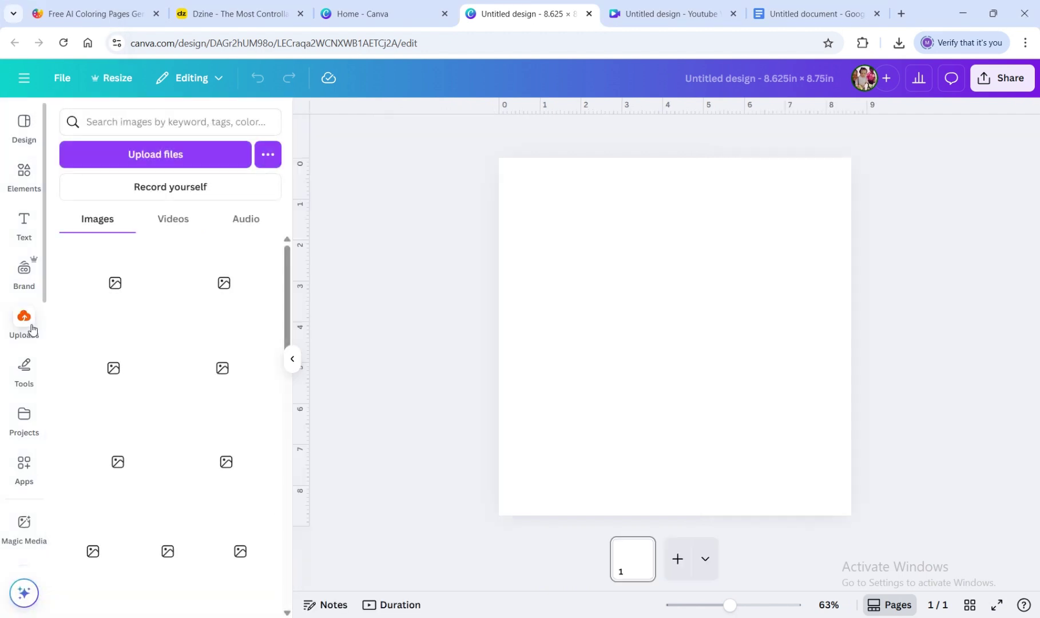
left_click(99, 154)
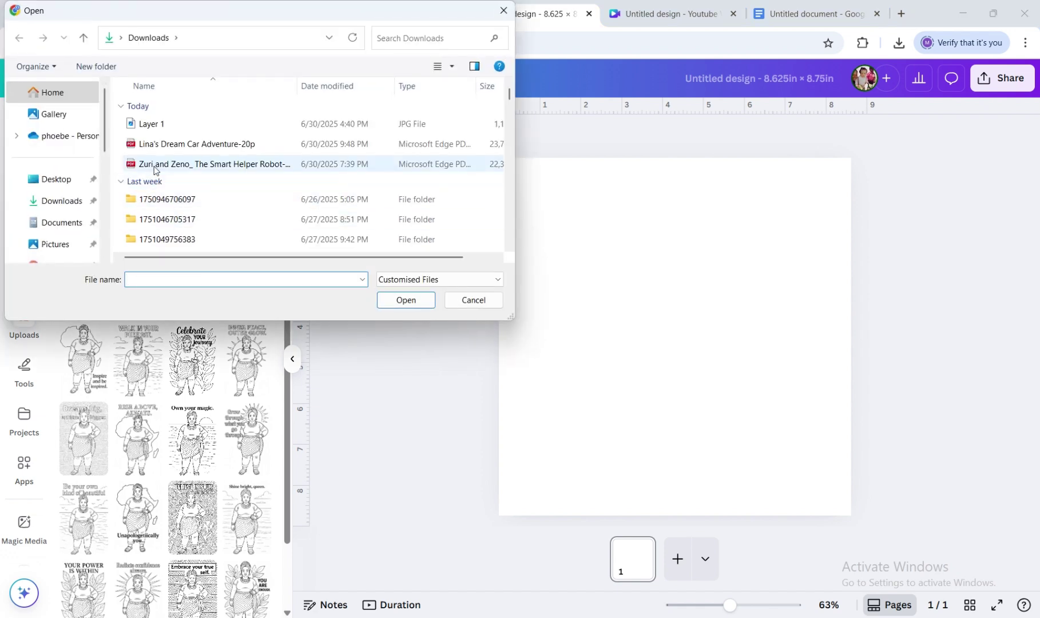
double_click(159, 146)
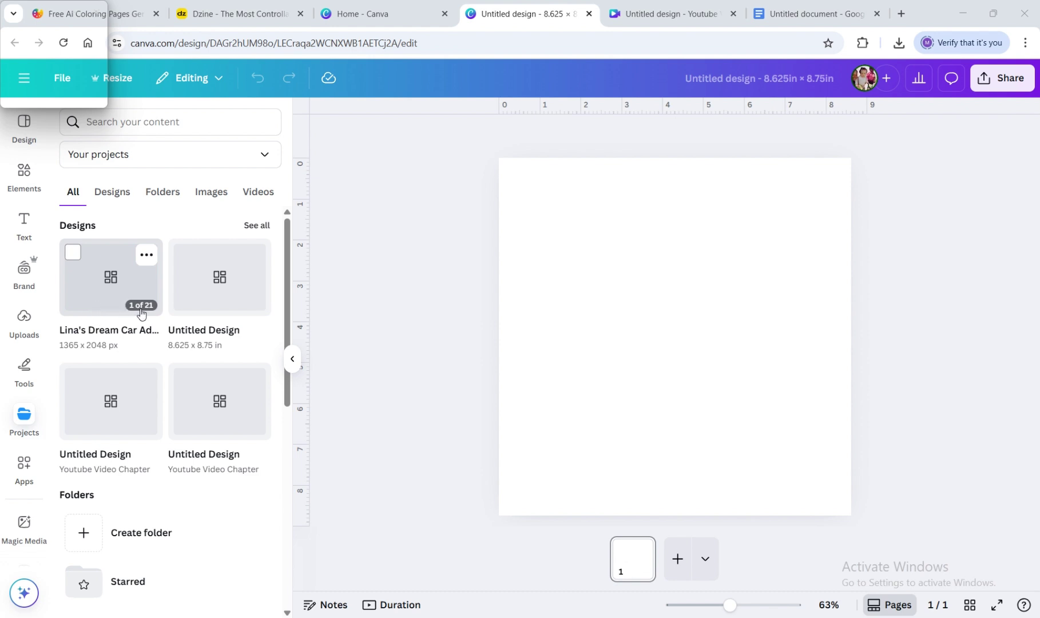
left_click(123, 295)
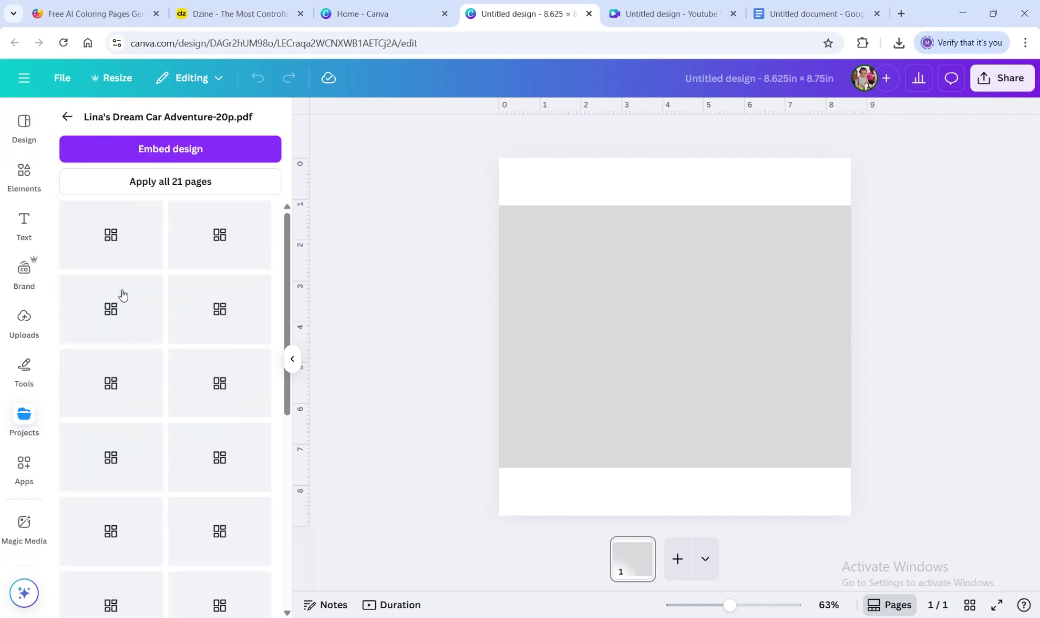
left_click(117, 191)
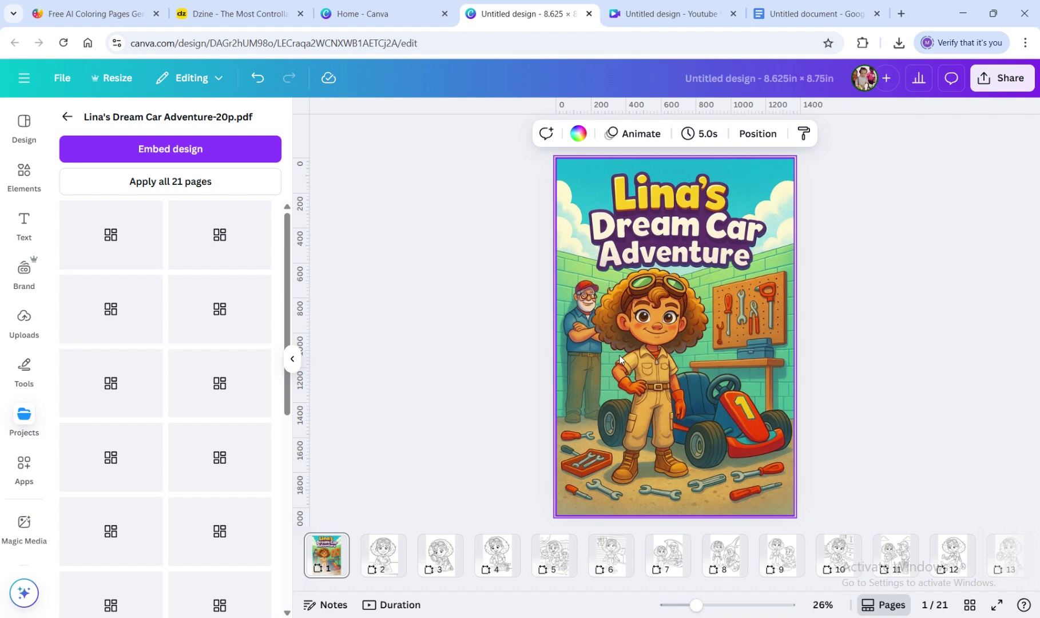
- Resize all 21 pages of this design to 8.625 × 8.75 in without making a copy
right_click(385, 548)
left_click(1010, 334)
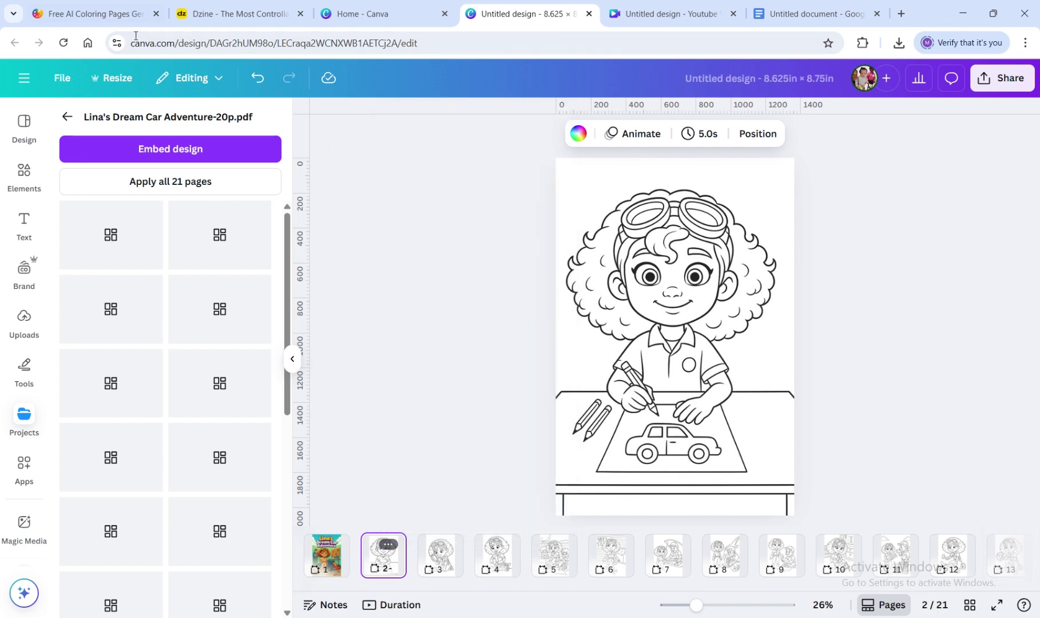
left_click(112, 83)
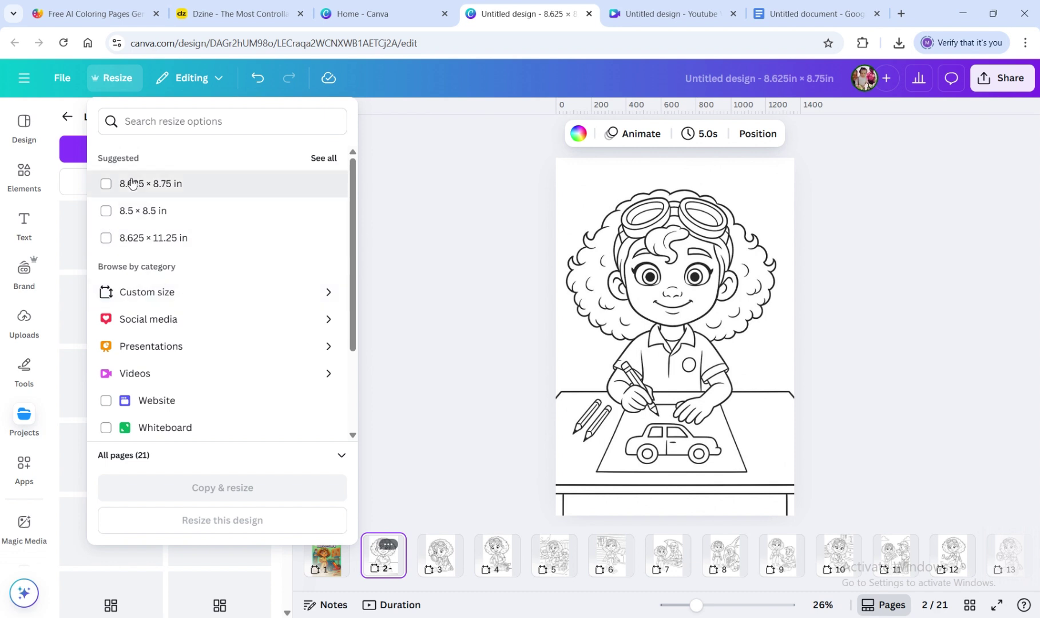
left_click(106, 183)
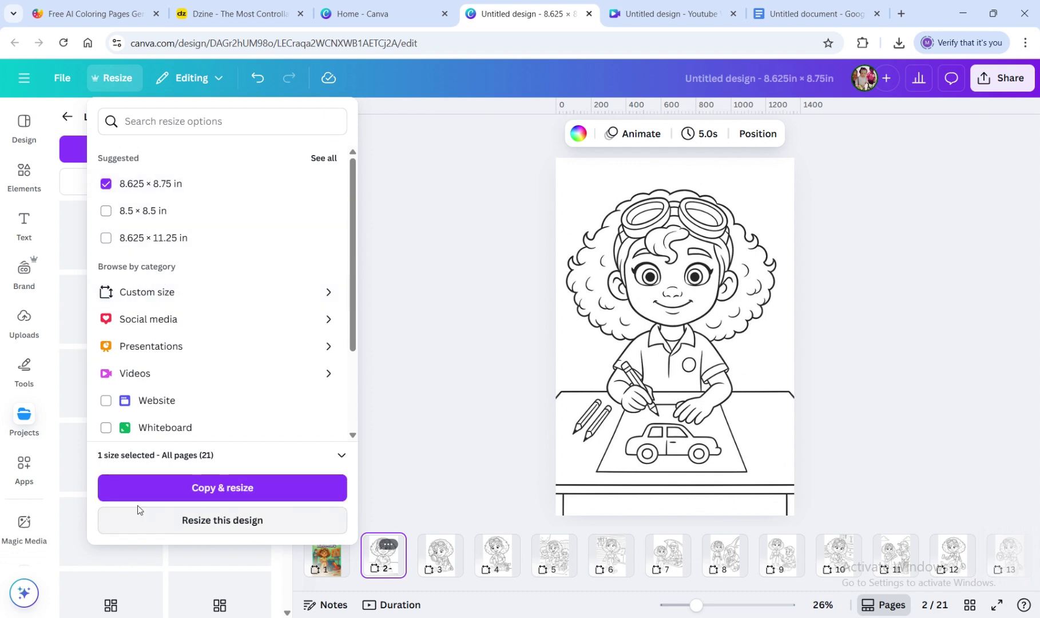
left_click(162, 521)
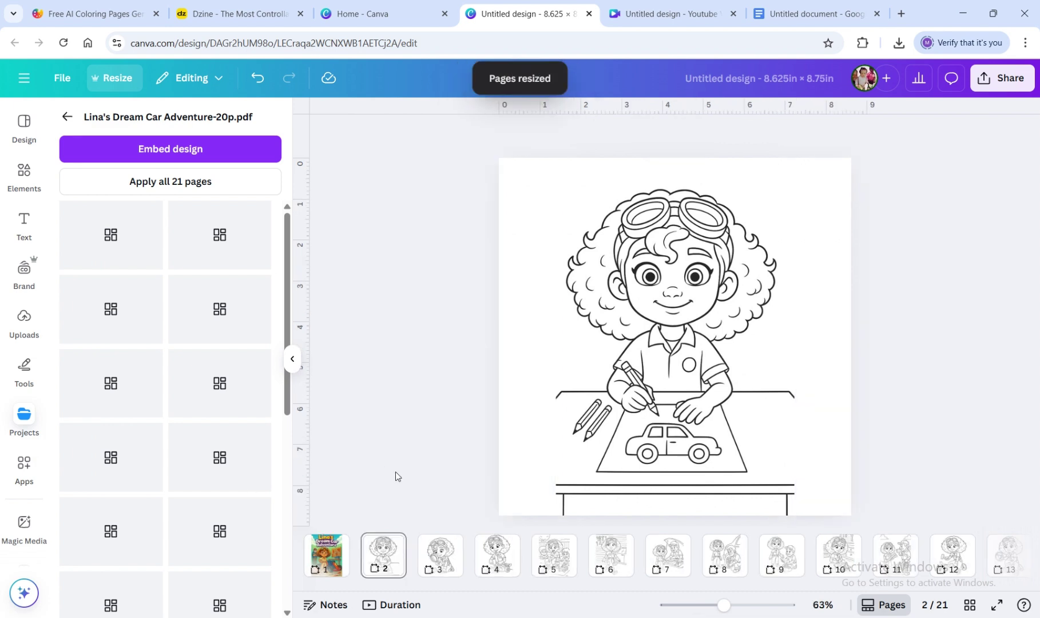
- Examine how the cover image on page 1 and the drawing on page 2 sit within the resized pages
left_click(324, 557)
left_click(729, 456)
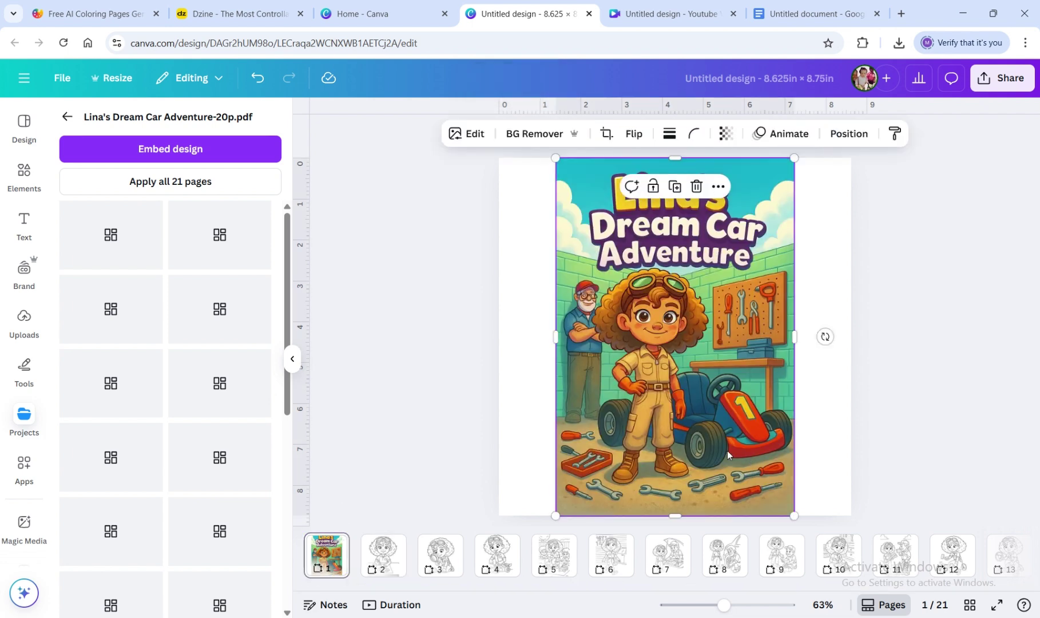
mouse_move(731, 449)
left_mouse_down()
mouse_move(708, 440)
mouse_move(730, 471)
mouse_move(725, 421)
mouse_move(731, 455)
left_mouse_up()
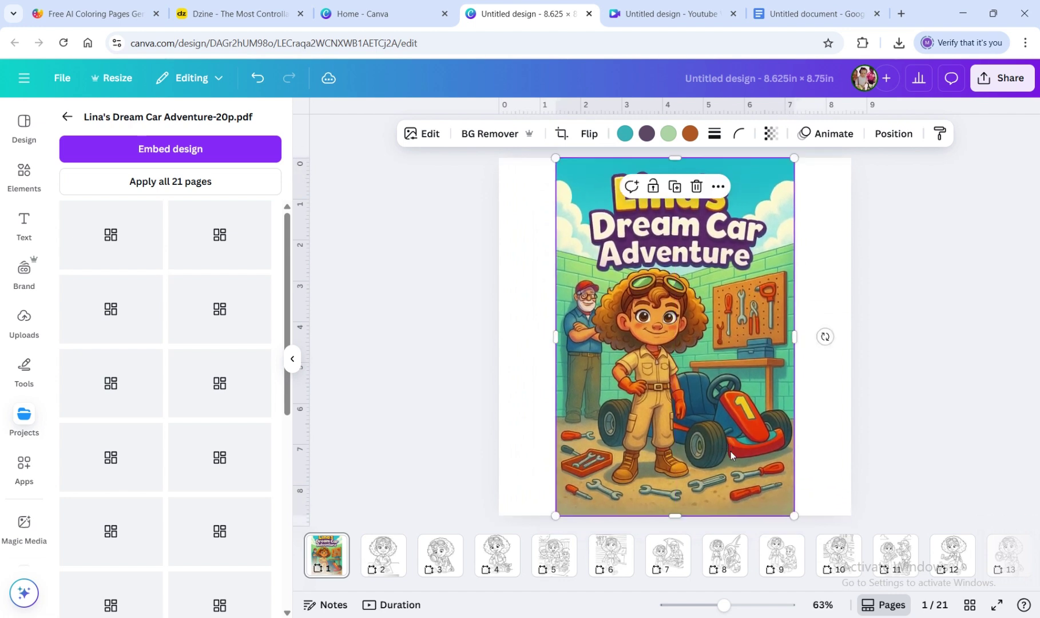
left_click(395, 557)
mouse_move(678, 389)
left_mouse_down()
mouse_move(669, 394)
mouse_move(670, 381)
mouse_move(679, 386)
left_mouse_up()
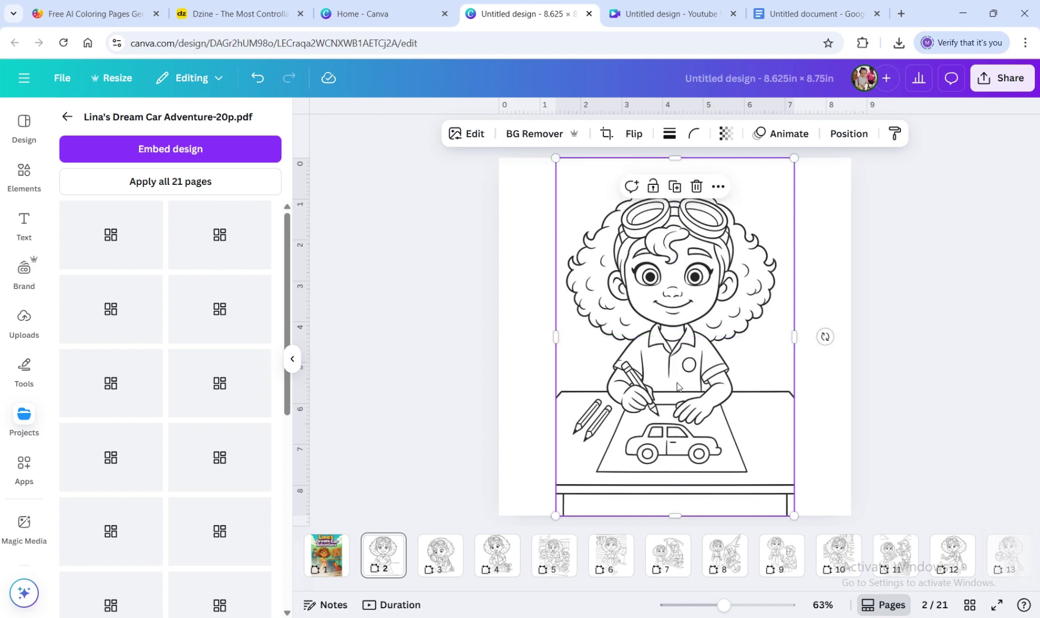
left_click(467, 212)
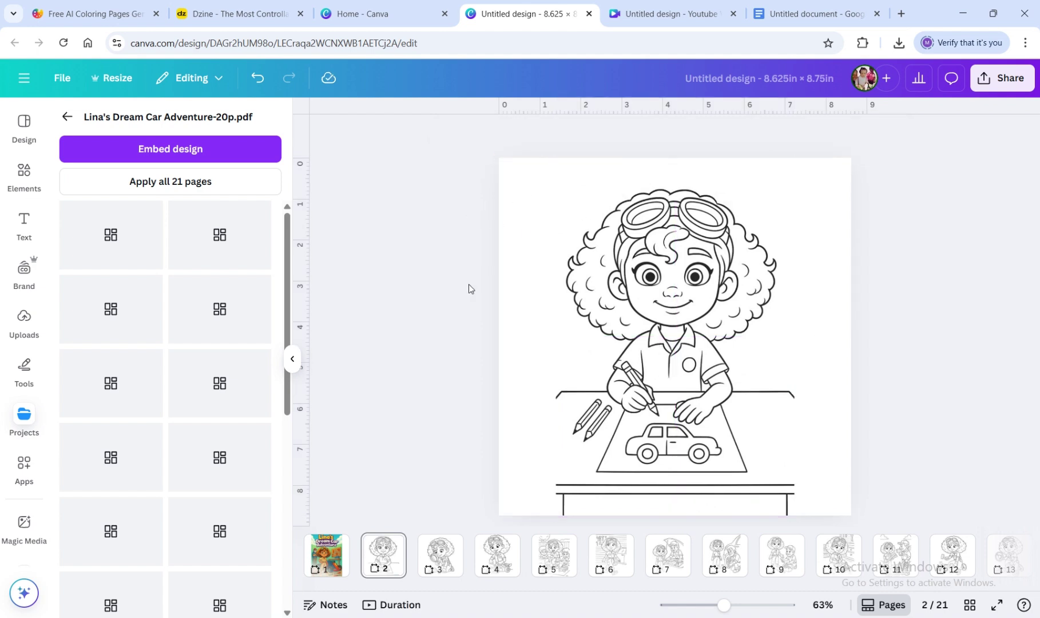
- Enlarge the drawing of Lina sketching a car on page 2 and center it so it fills more of the page
left_click(618, 305)
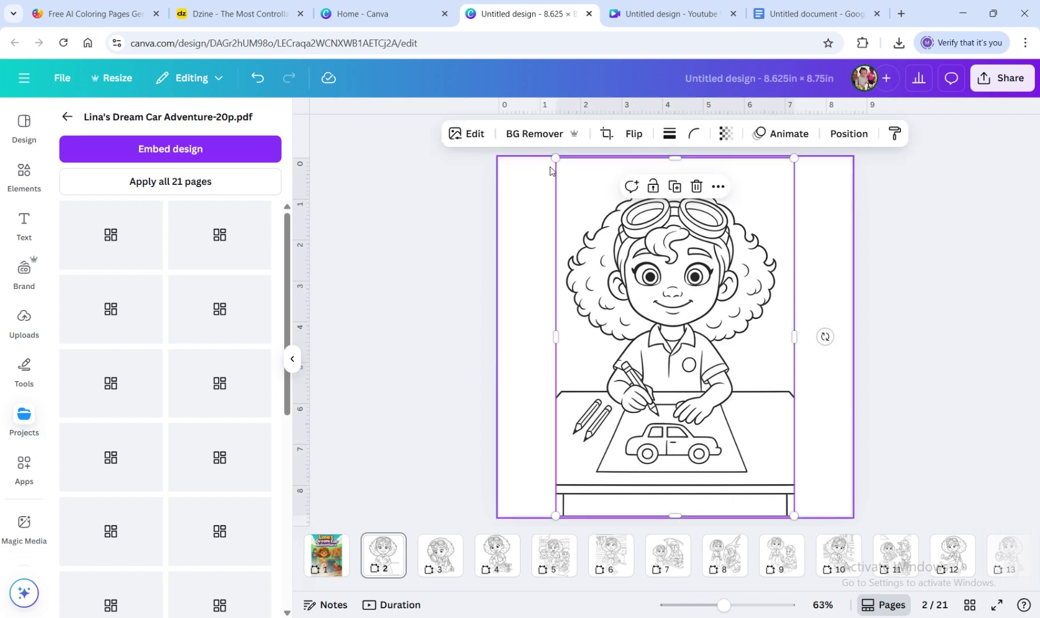
left_click_drag(553, 157, 525, 112)
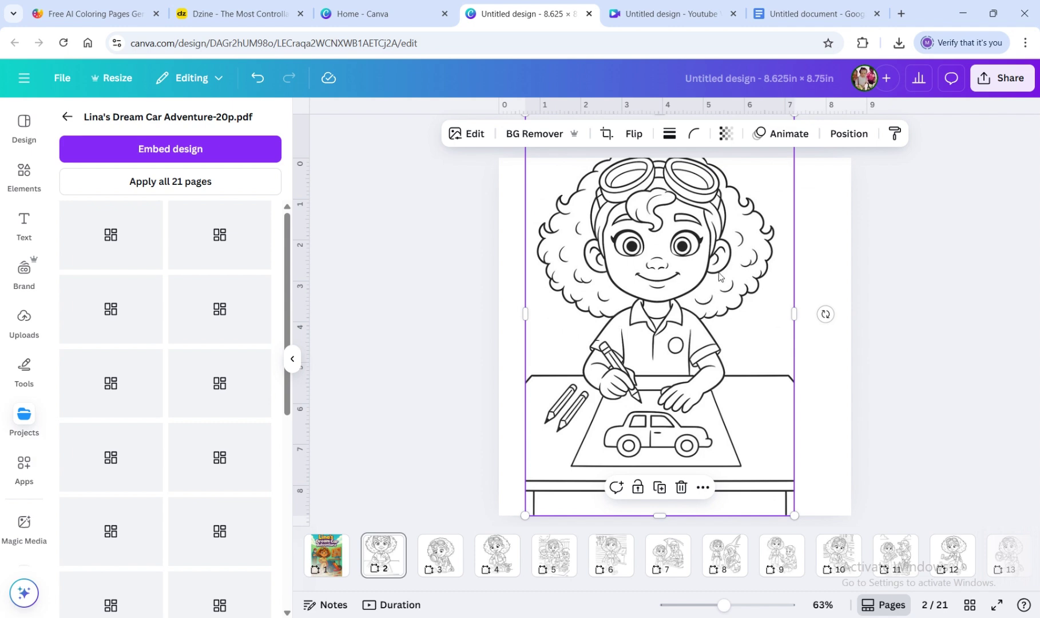
left_click_drag(698, 314, 713, 337)
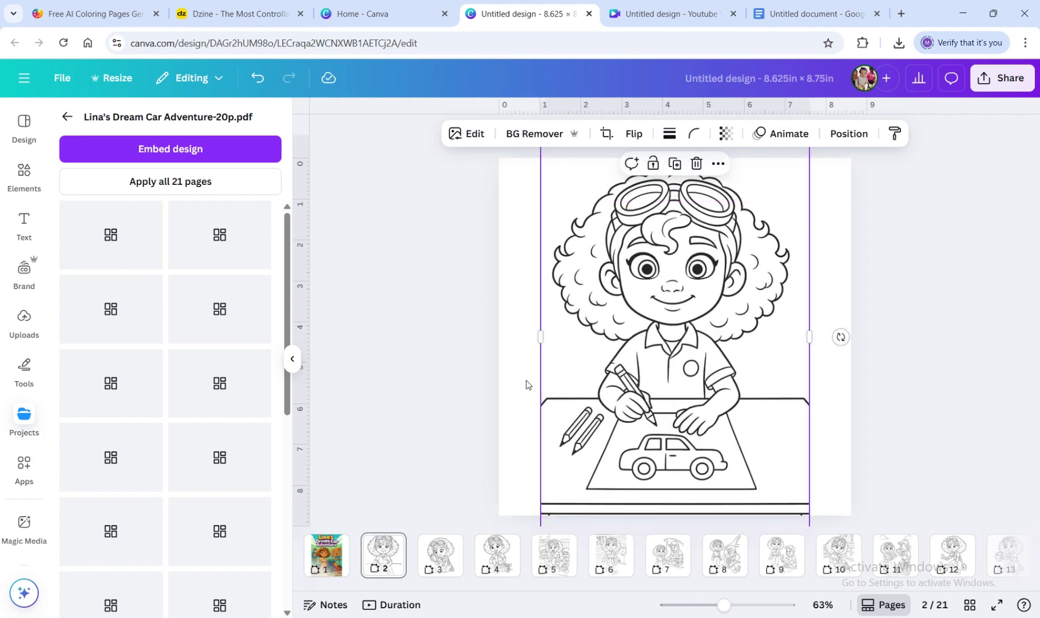
- Enlarge the magnifying-glass drawing on page 3 from two opposite corners so it fills more of the page and stays centered
left_click(438, 569)
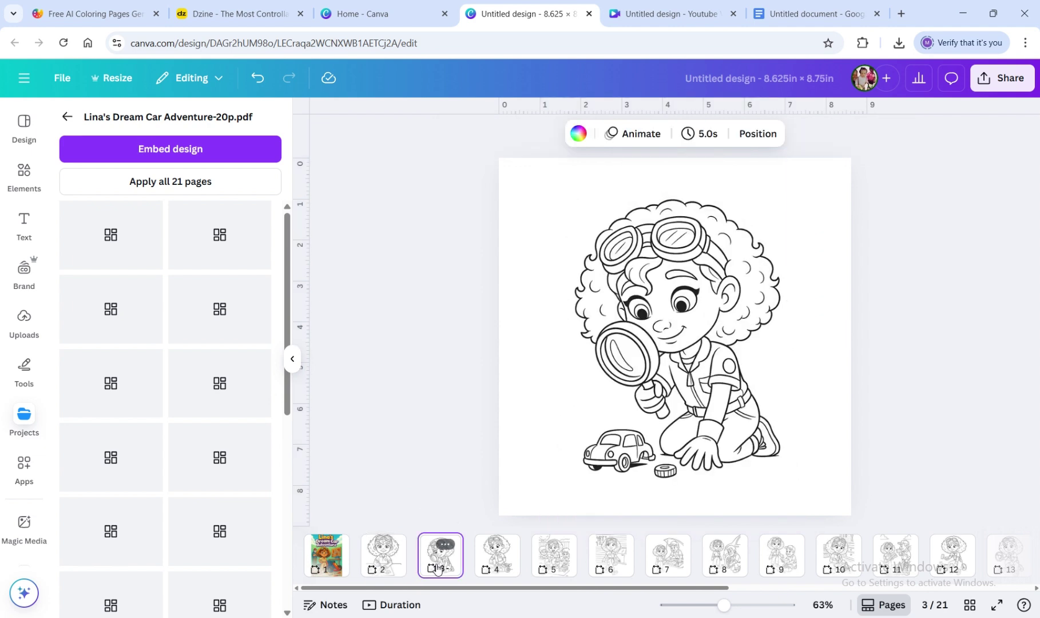
left_click(664, 445)
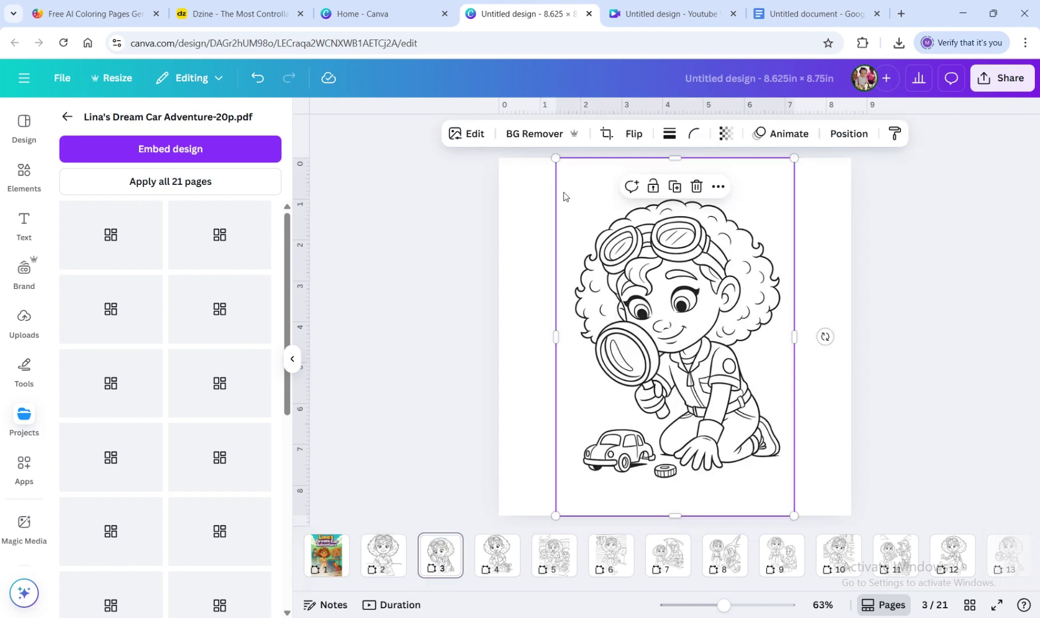
left_click_drag(555, 158, 528, 142)
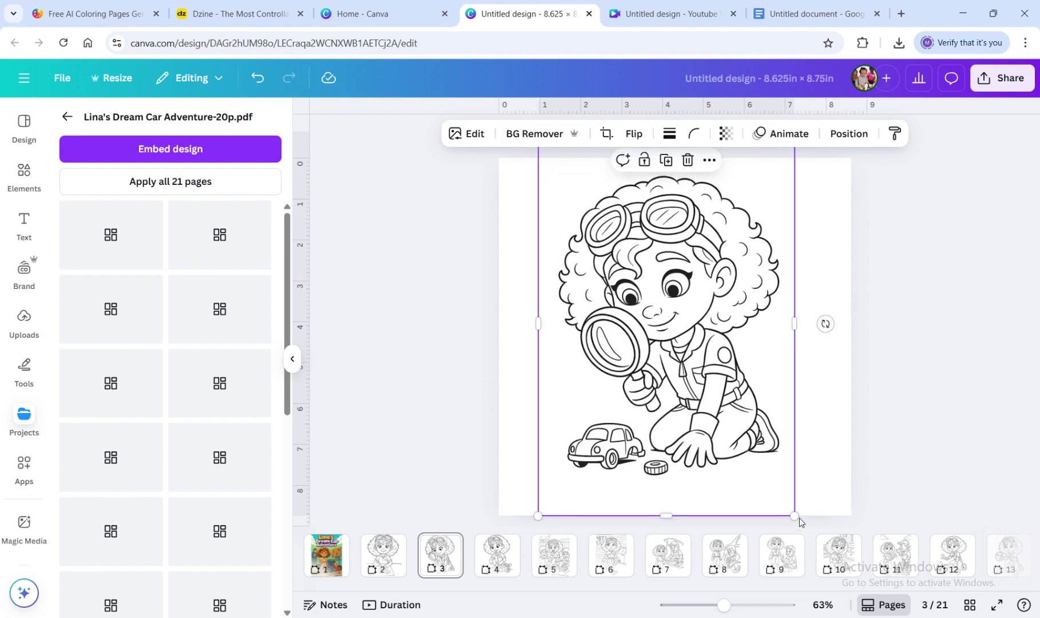
left_click_drag(795, 515, 812, 558)
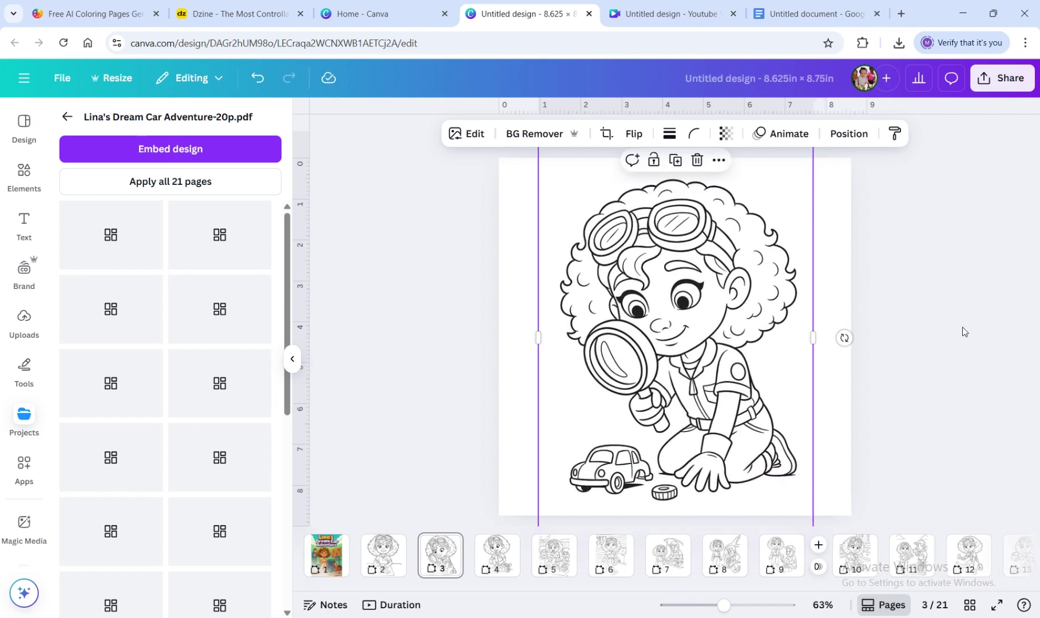
left_click(979, 382)
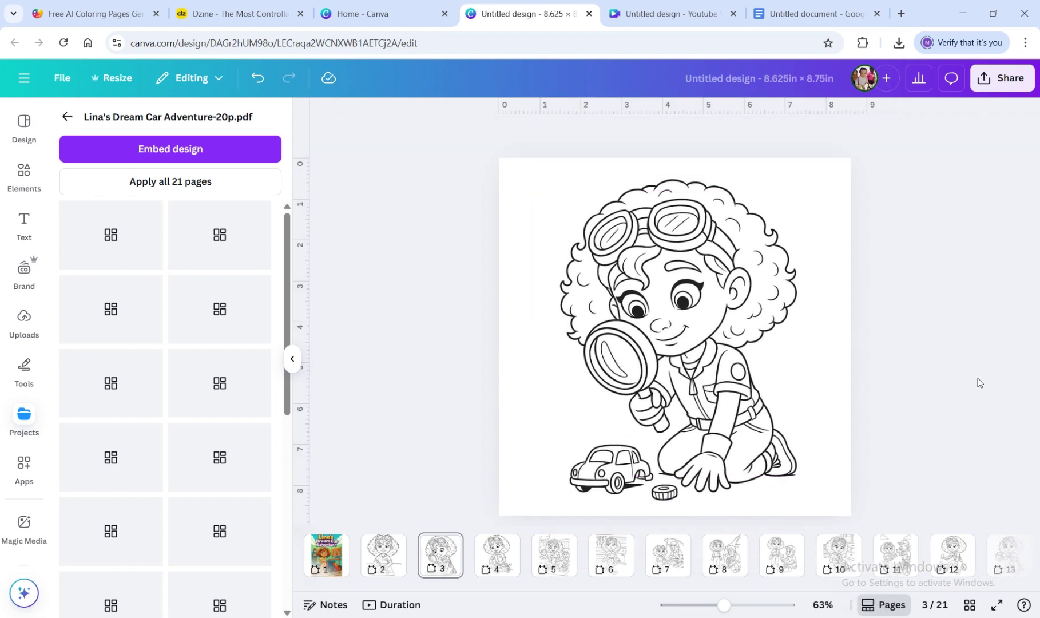
- Switch to the ColoringBook.ai story book and go back from page 20 to page 9, examining each page's drawing and caption
left_click(113, 19)
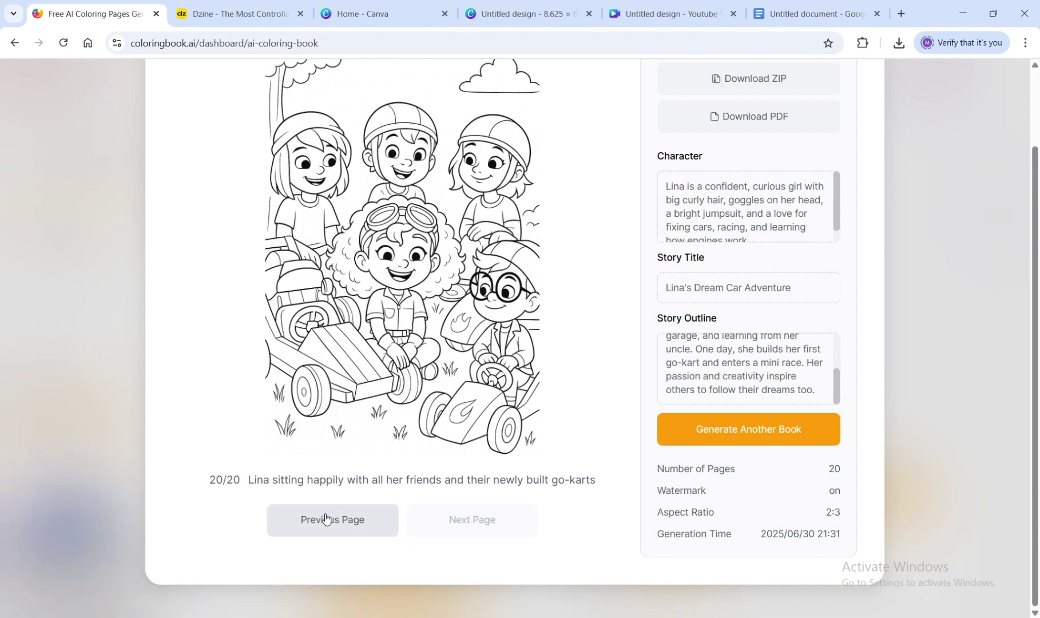
left_click(349, 530)
left_click(350, 532)
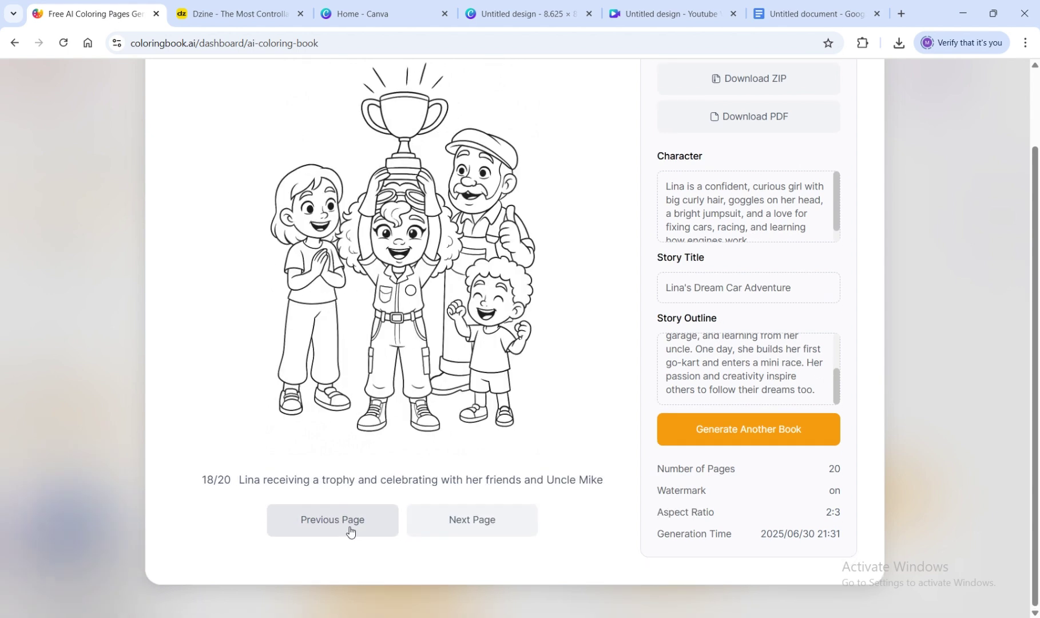
left_click(320, 522)
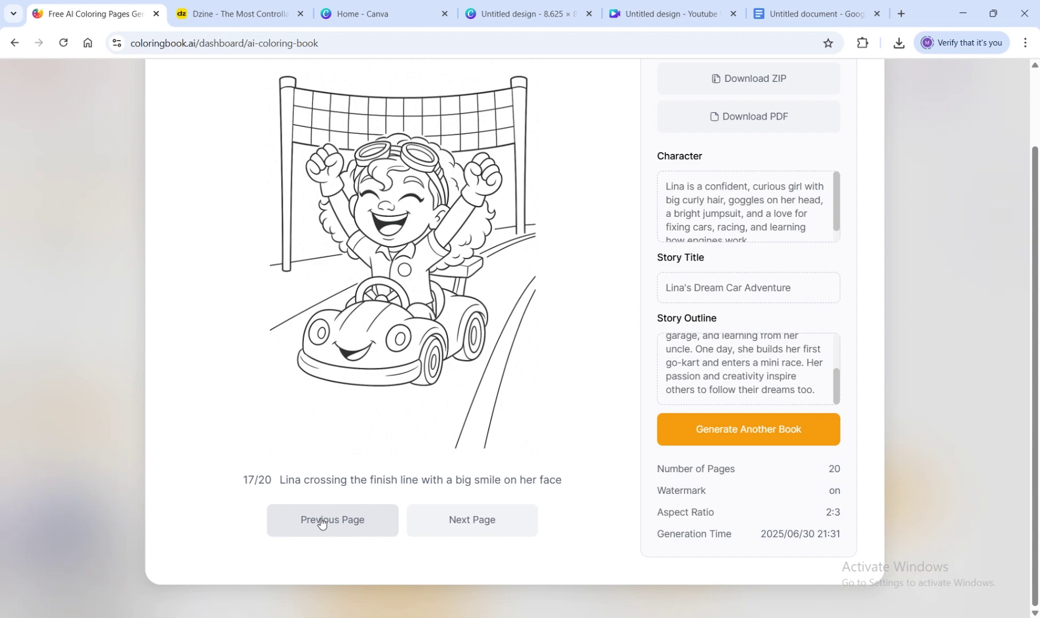
double_click(320, 522)
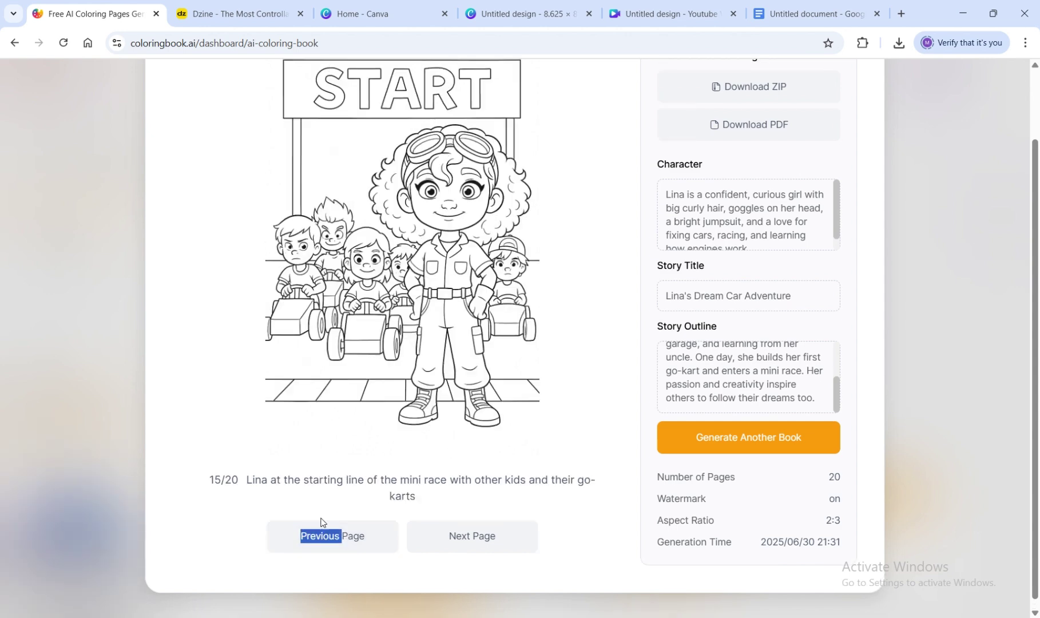
left_click(355, 549)
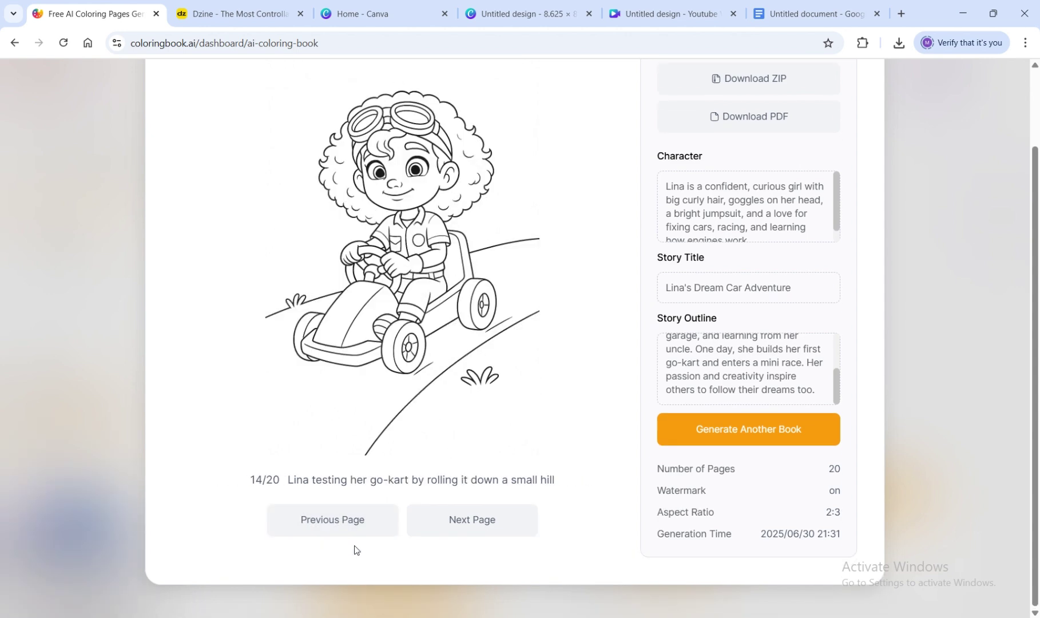
left_click(324, 524)
left_click(324, 524)
left_click(324, 523)
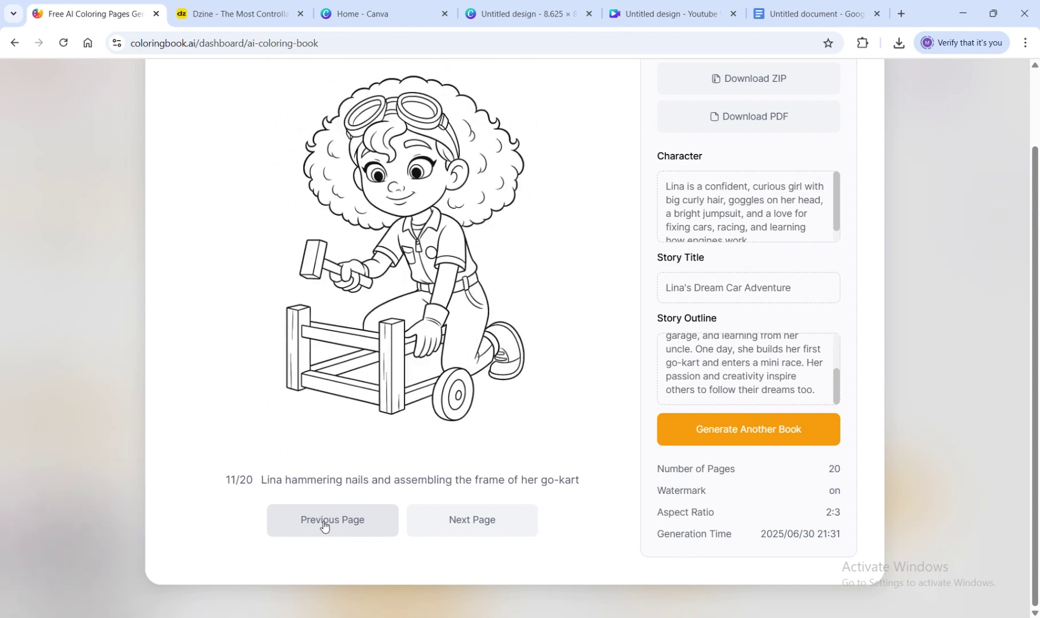
double_click(324, 524)
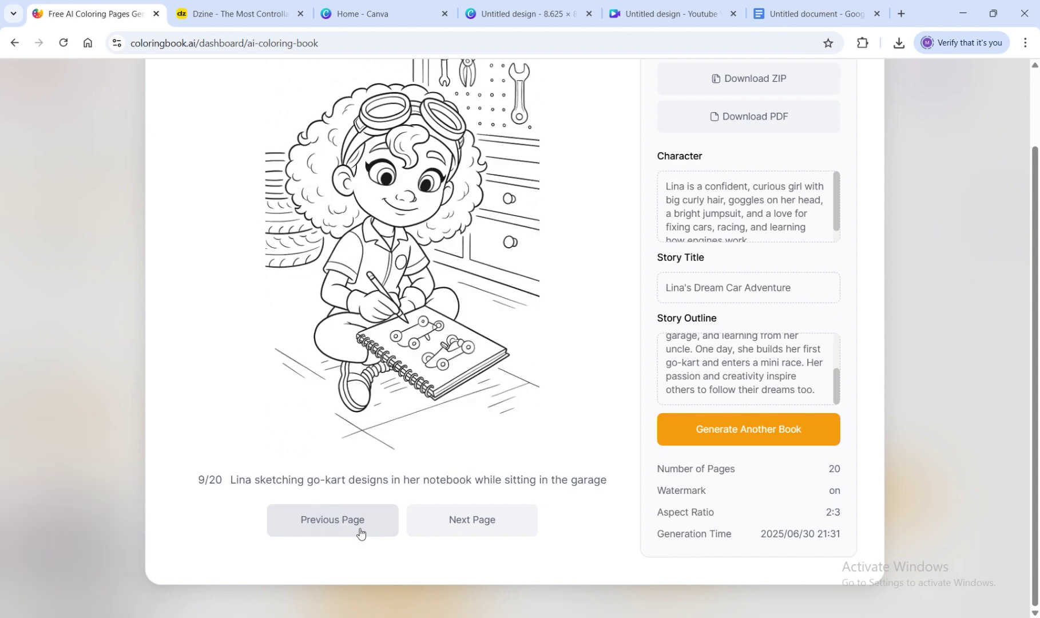